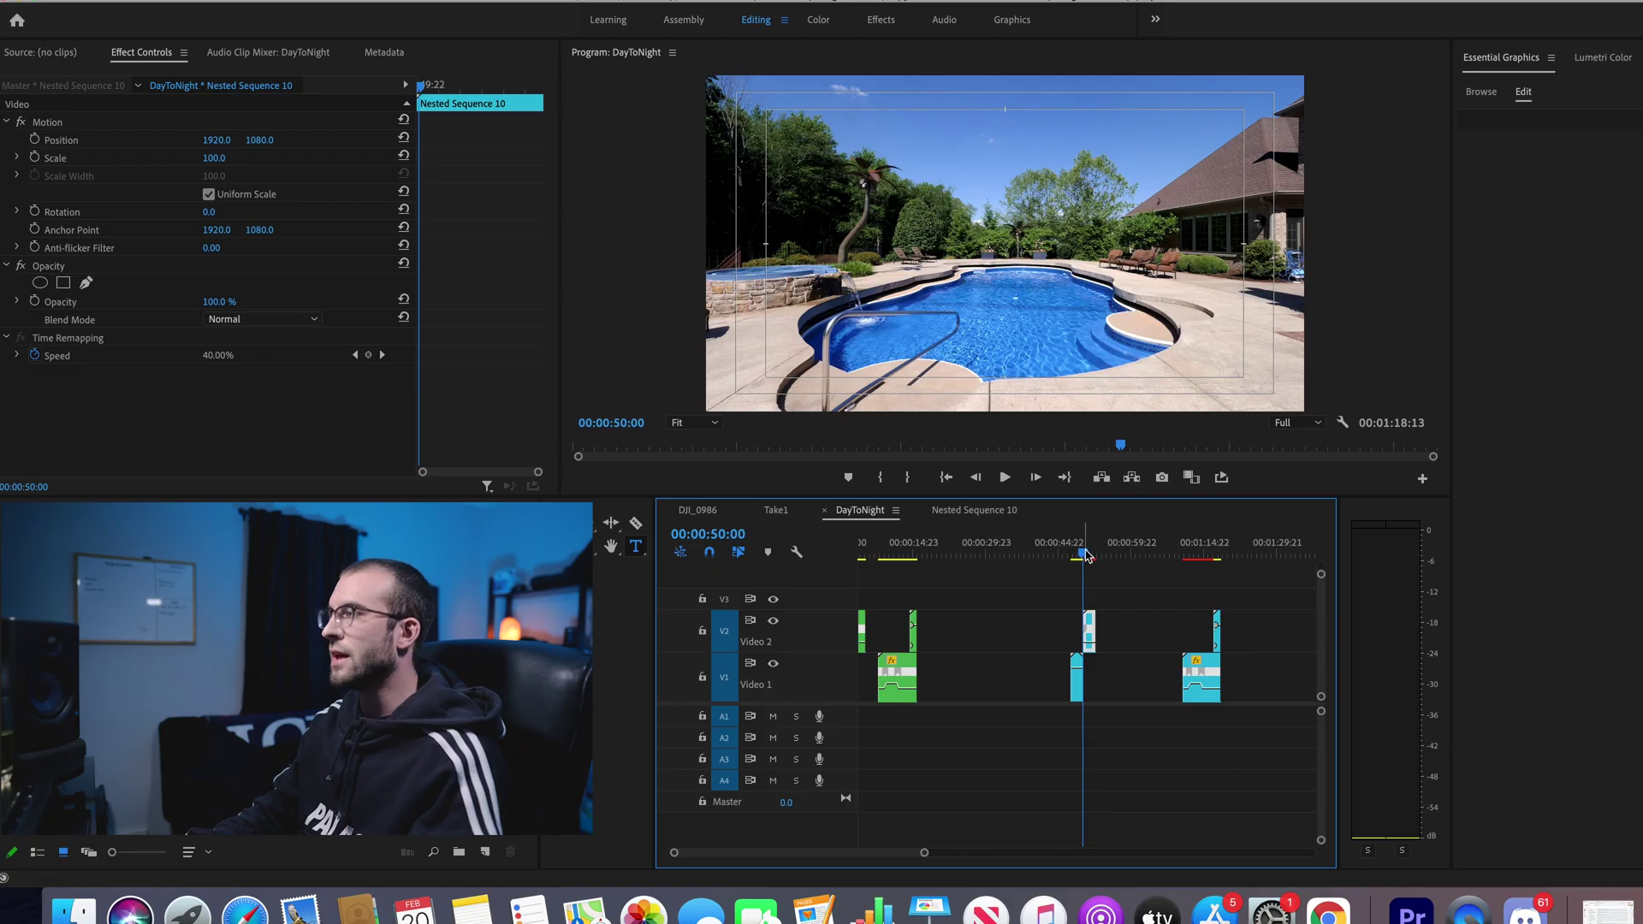
- Park the playhead on the night clip at 00:00:49:05, just before the cut
click(1079, 555)
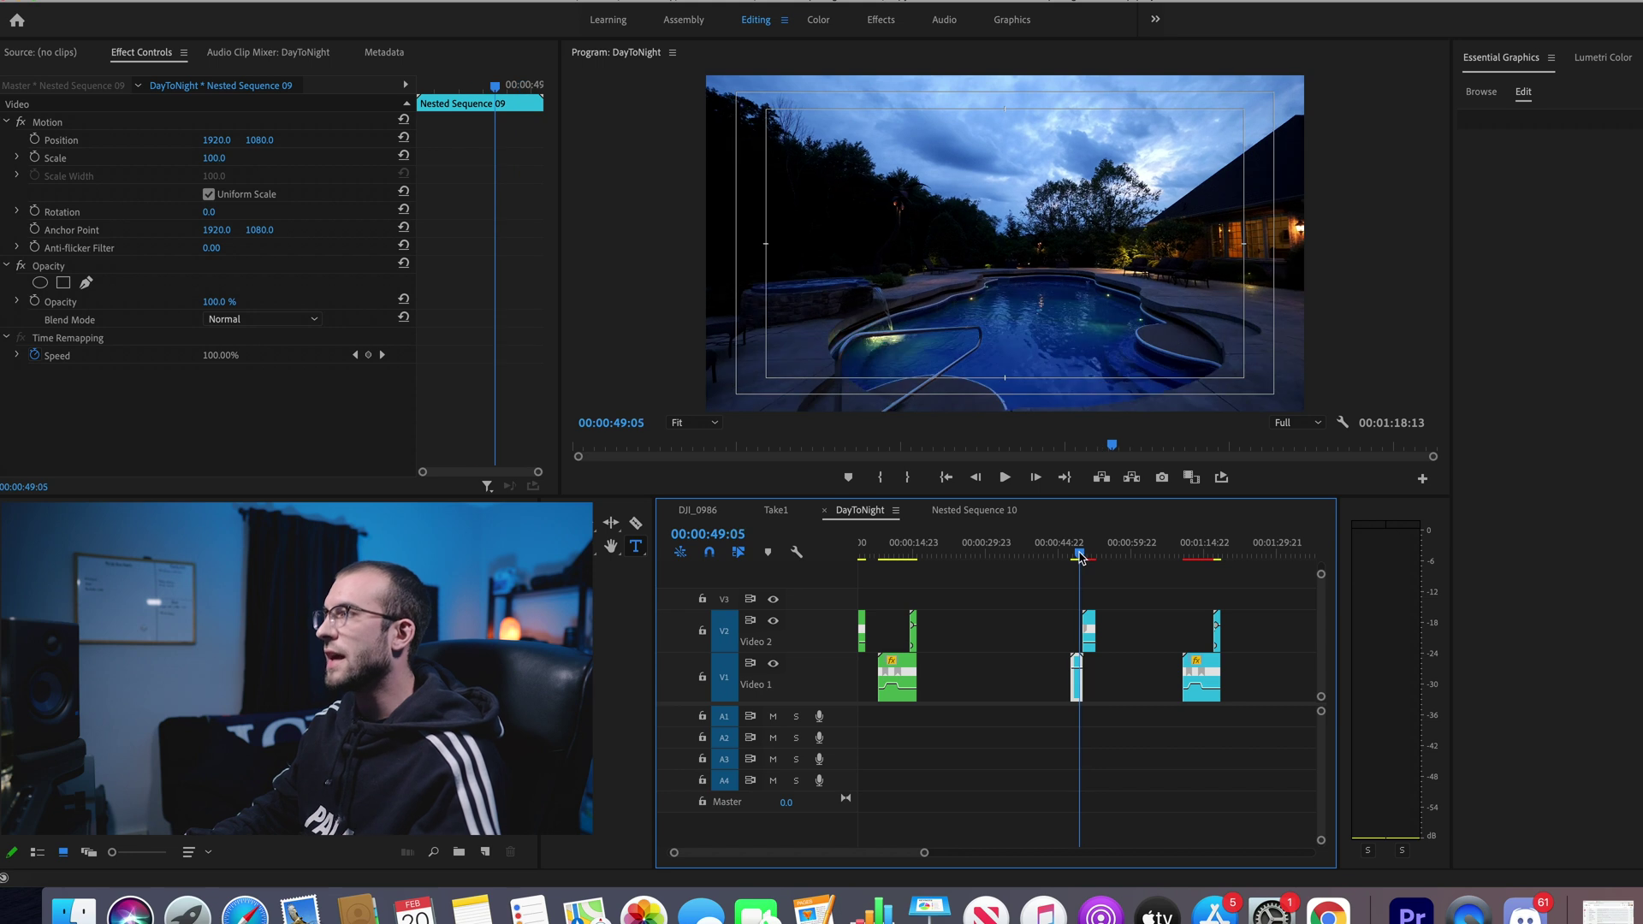
- Scrub across the Nested Sequence 09/10 cut and zoom the timeline in on it
drag(1080, 556, 1084, 558)
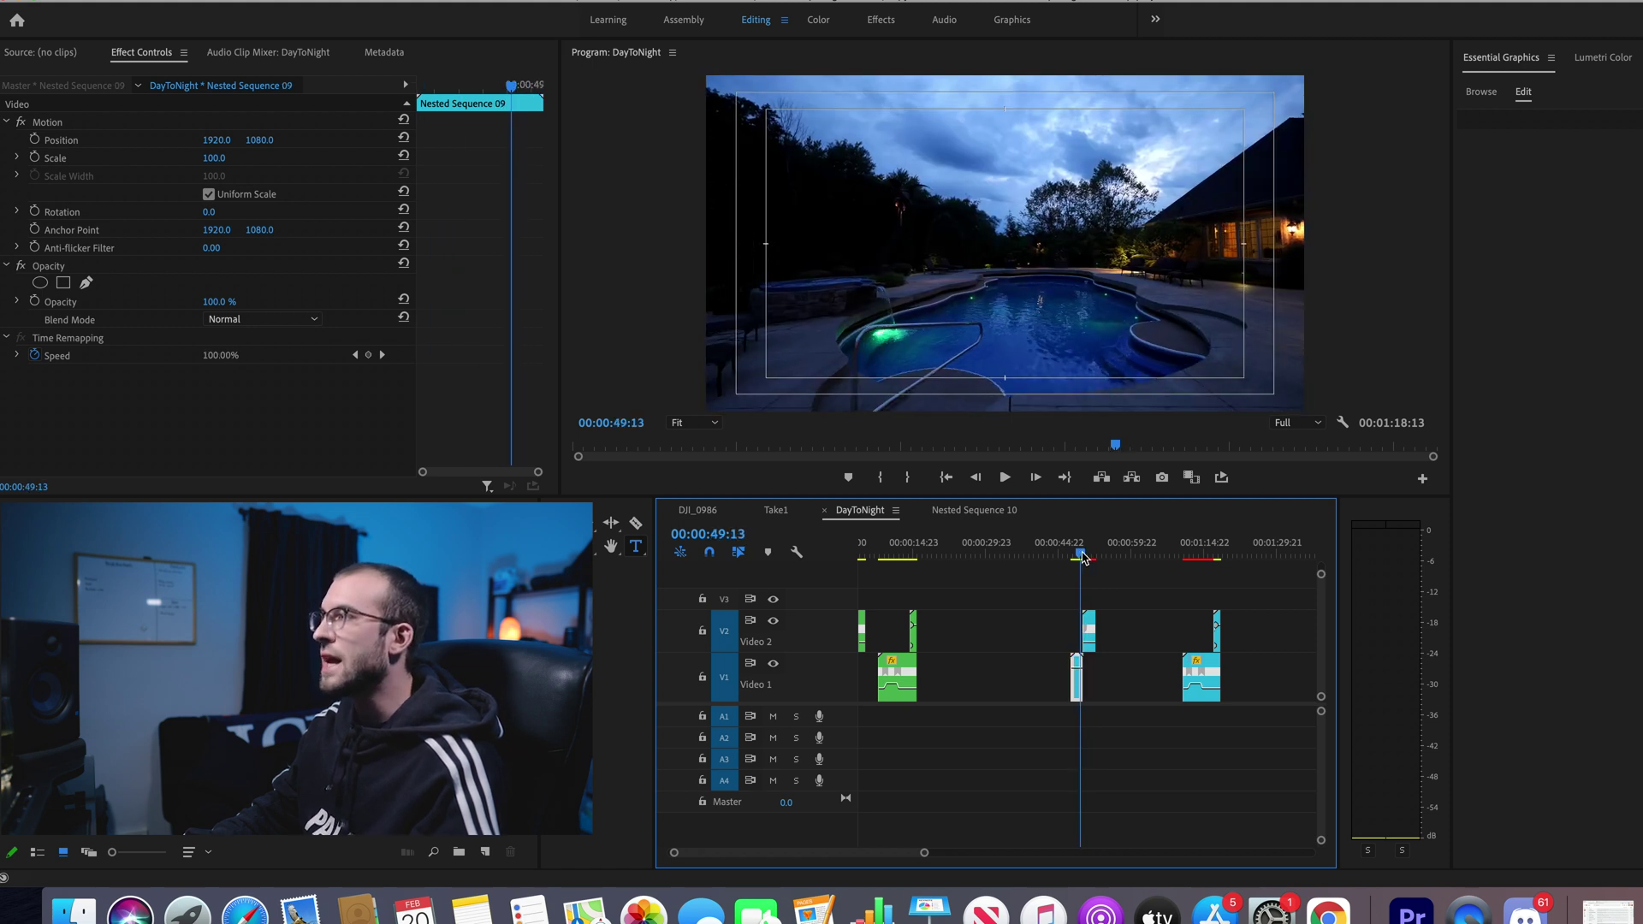
drag(1084, 557, 1083, 558)
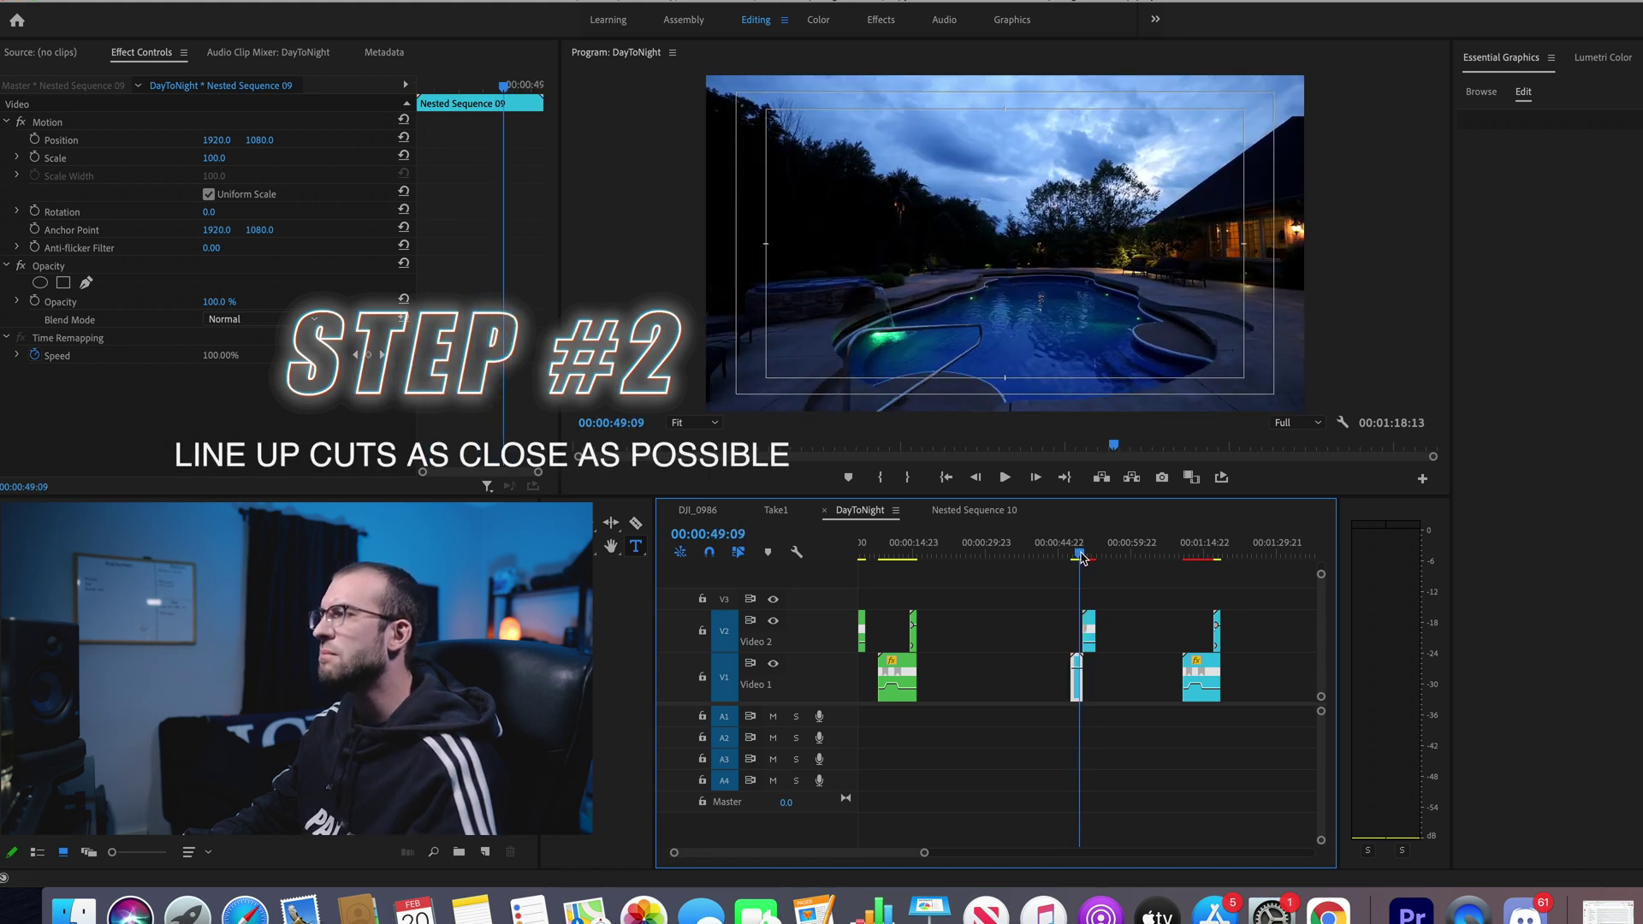
drag(1083, 558, 1078, 558)
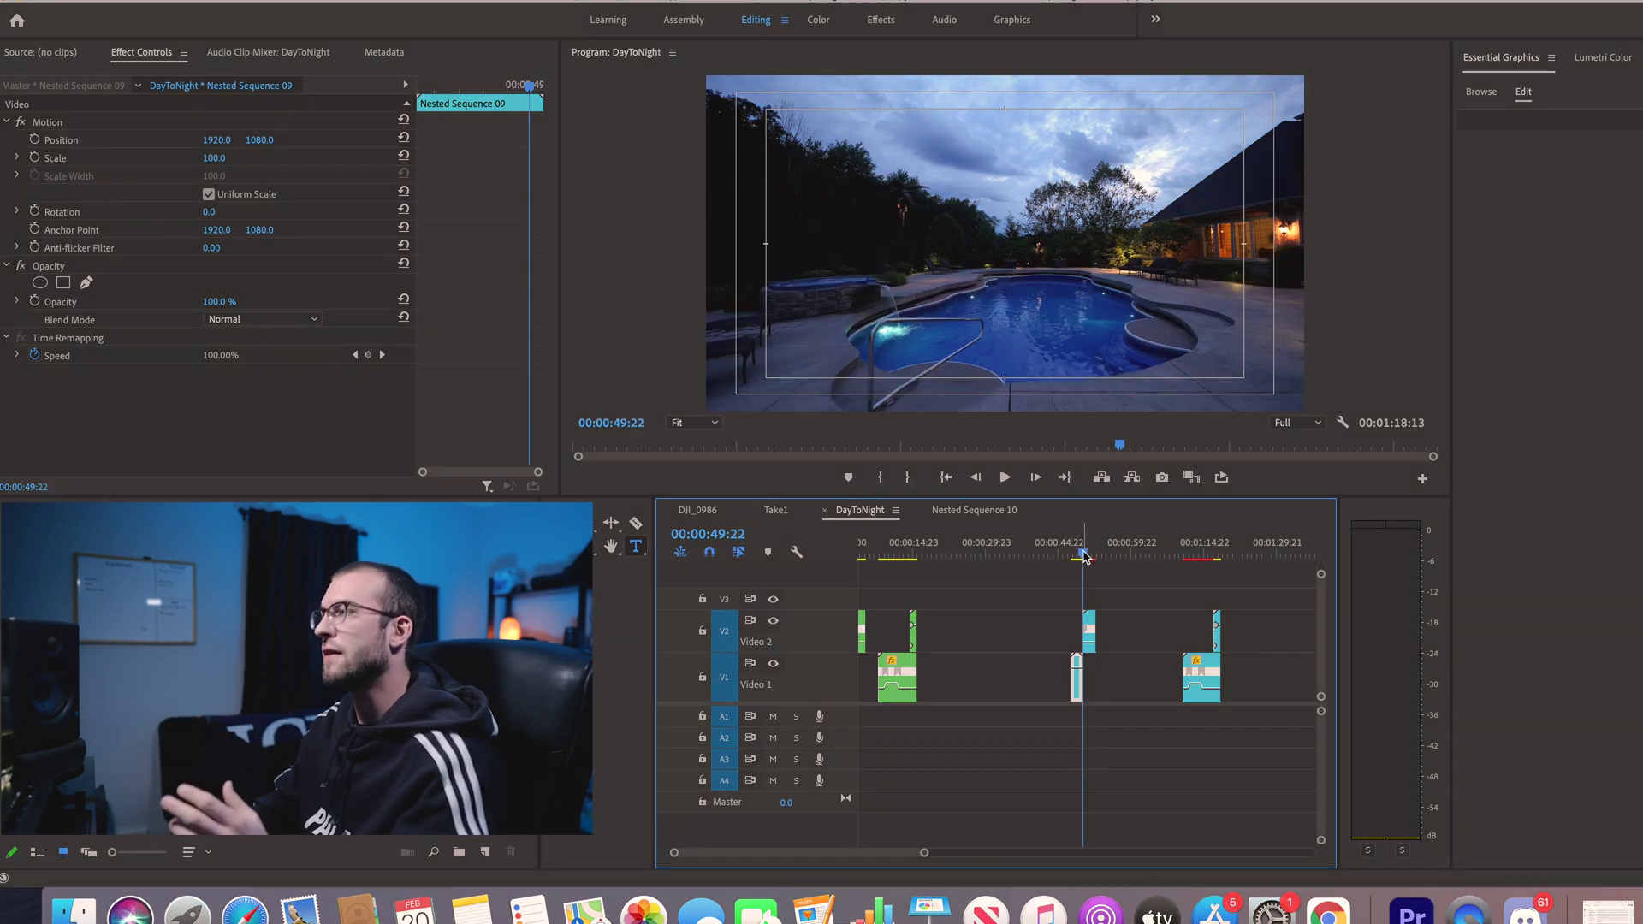
drag(1085, 556, 1088, 557)
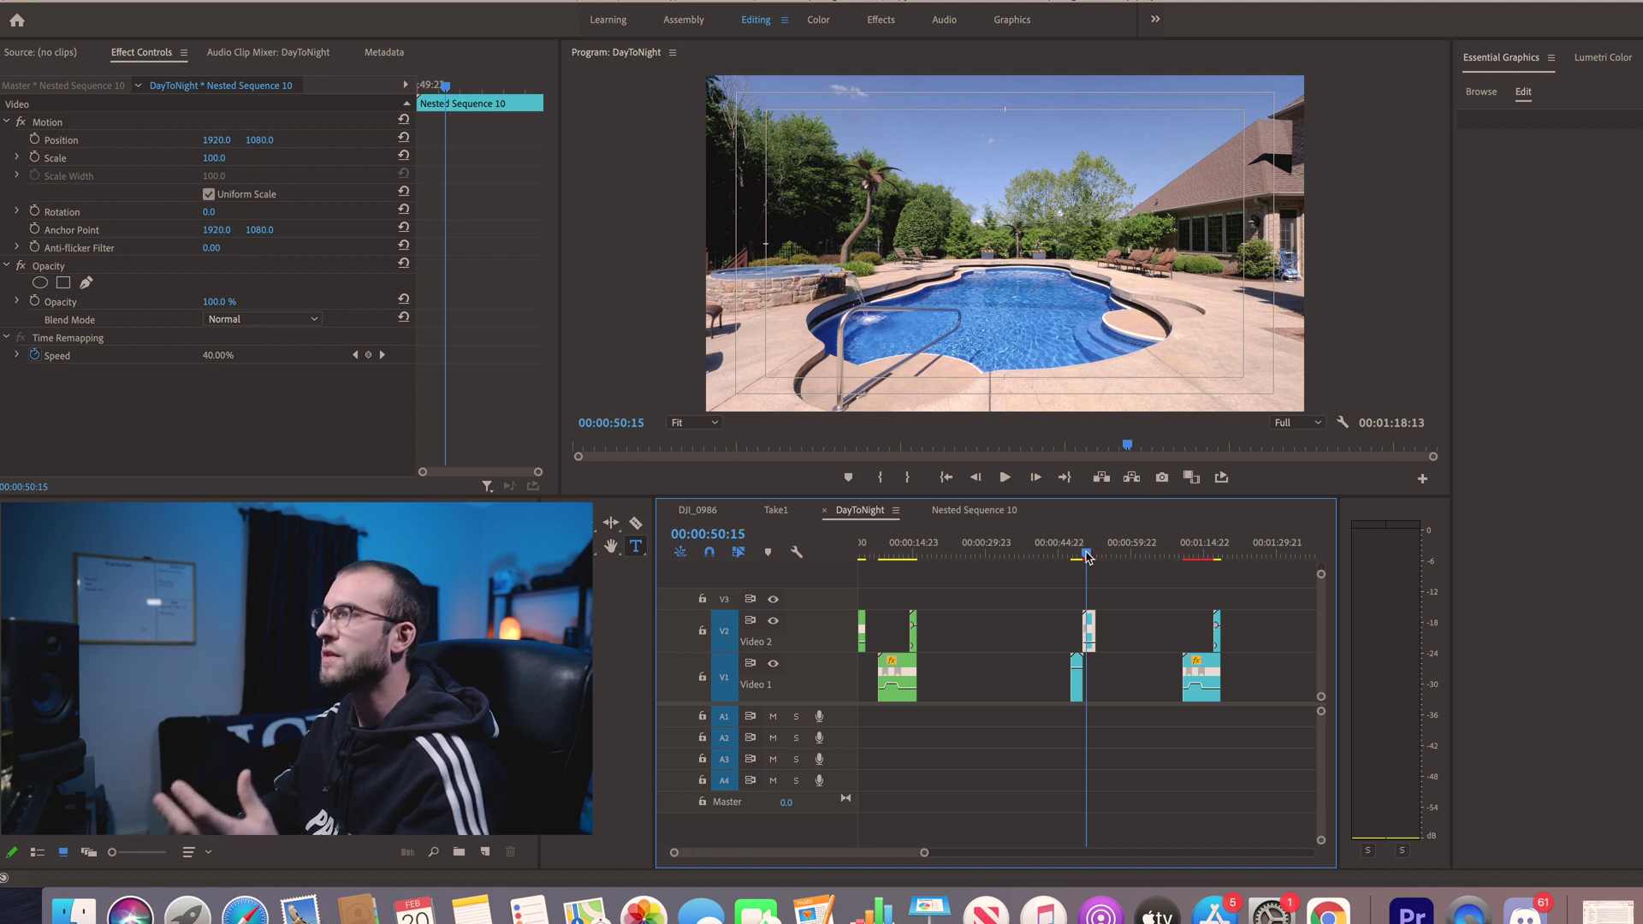
drag(1088, 557, 1083, 556)
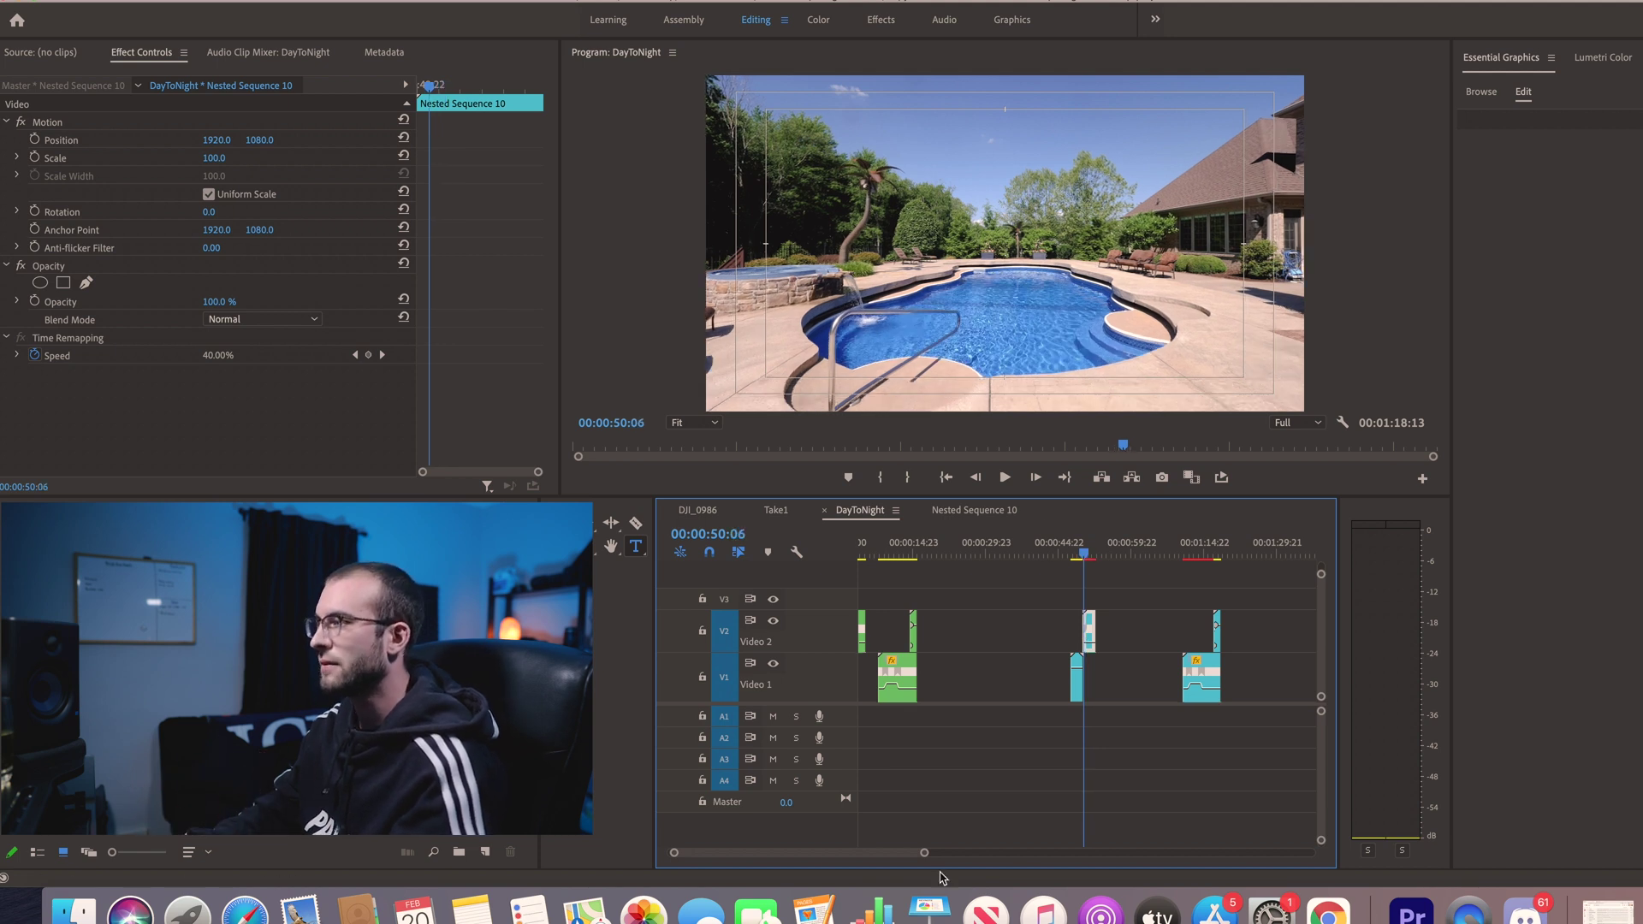
drag(924, 853, 791, 854)
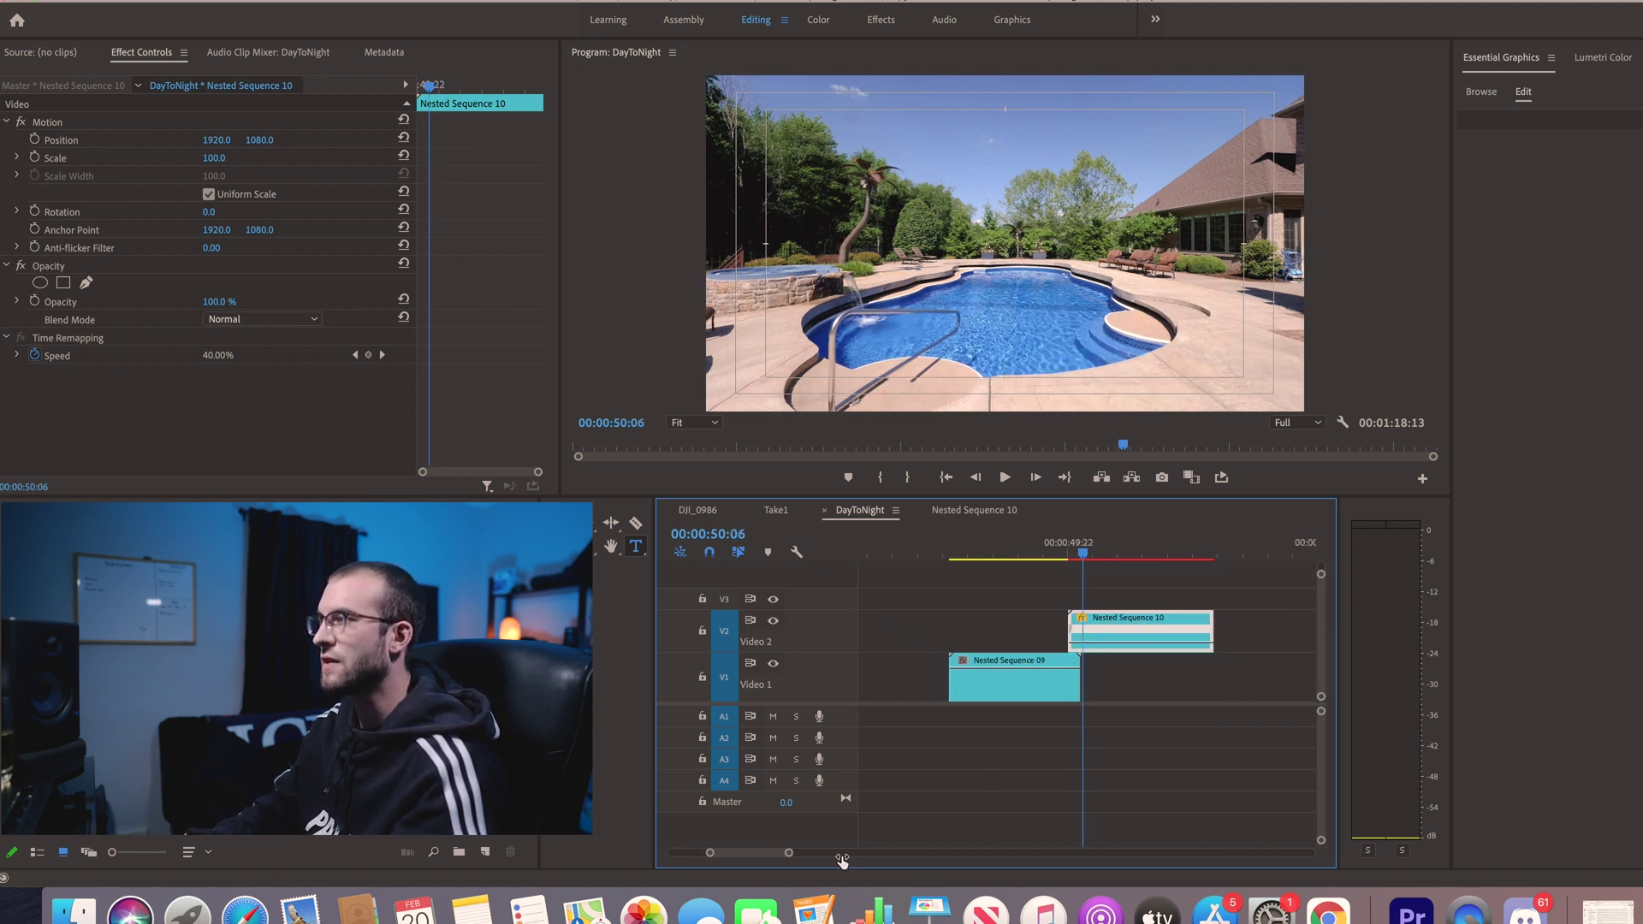
- At the day clip's start, set its opacity to 70, then lower it to 22%
key(minus)
key(Up)
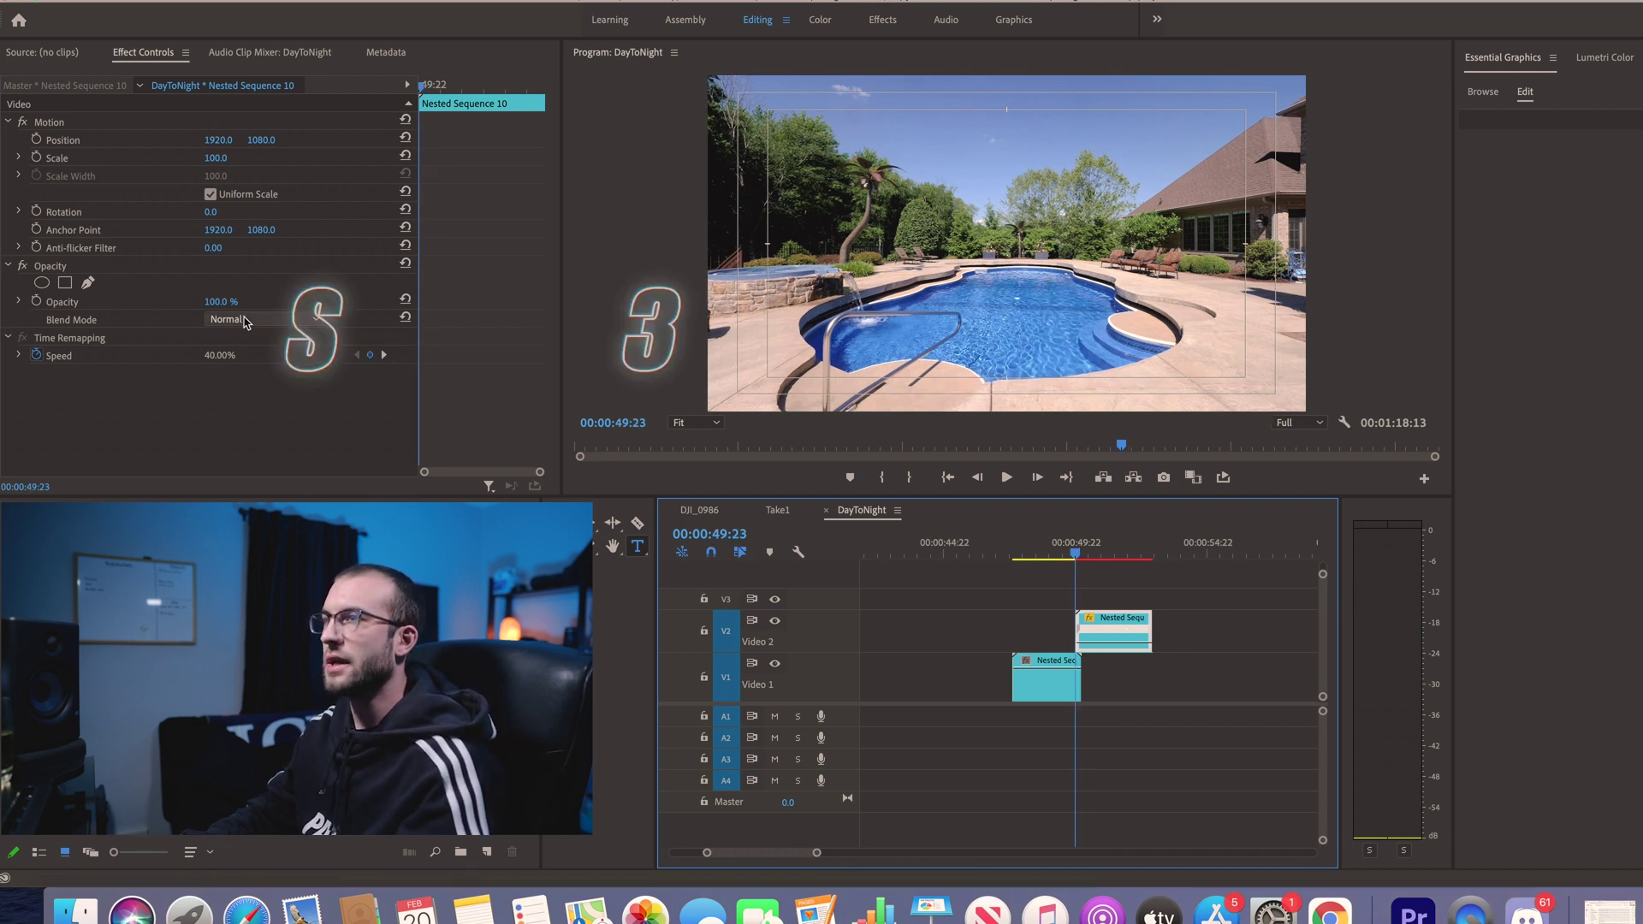
click(218, 302)
text(70)
key(Return)
drag(214, 302, 172, 301)
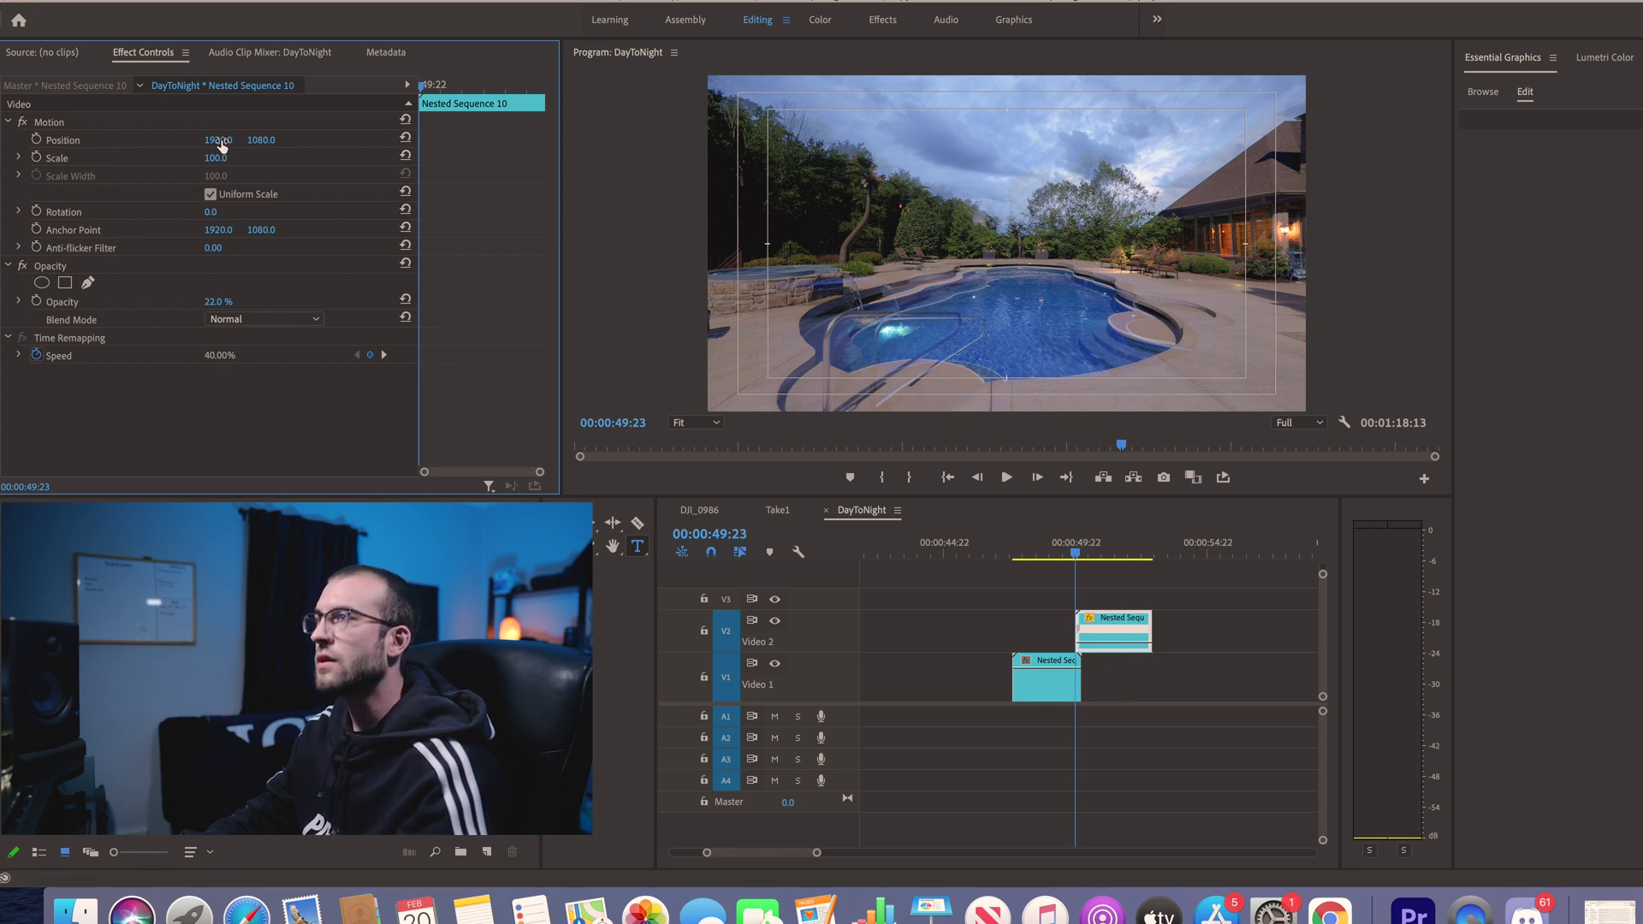
- Nudge the day clip's Position X to line it up with the night clip, then select the night clip
key(Left)
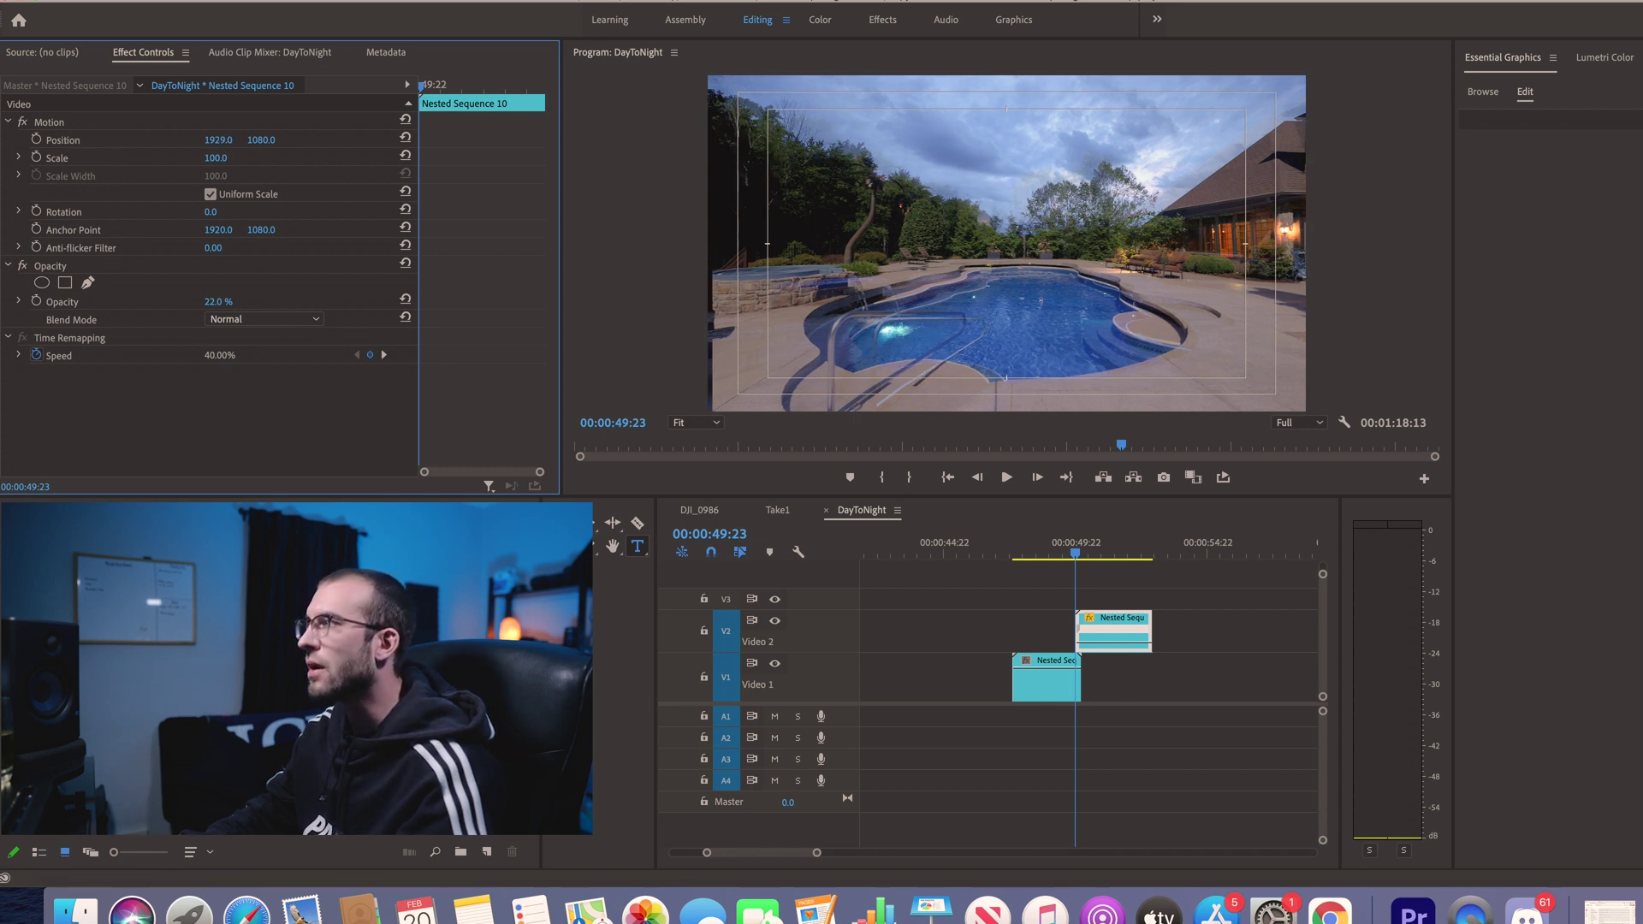
key(shift+Left)
key(shift+Left)
key(Left)
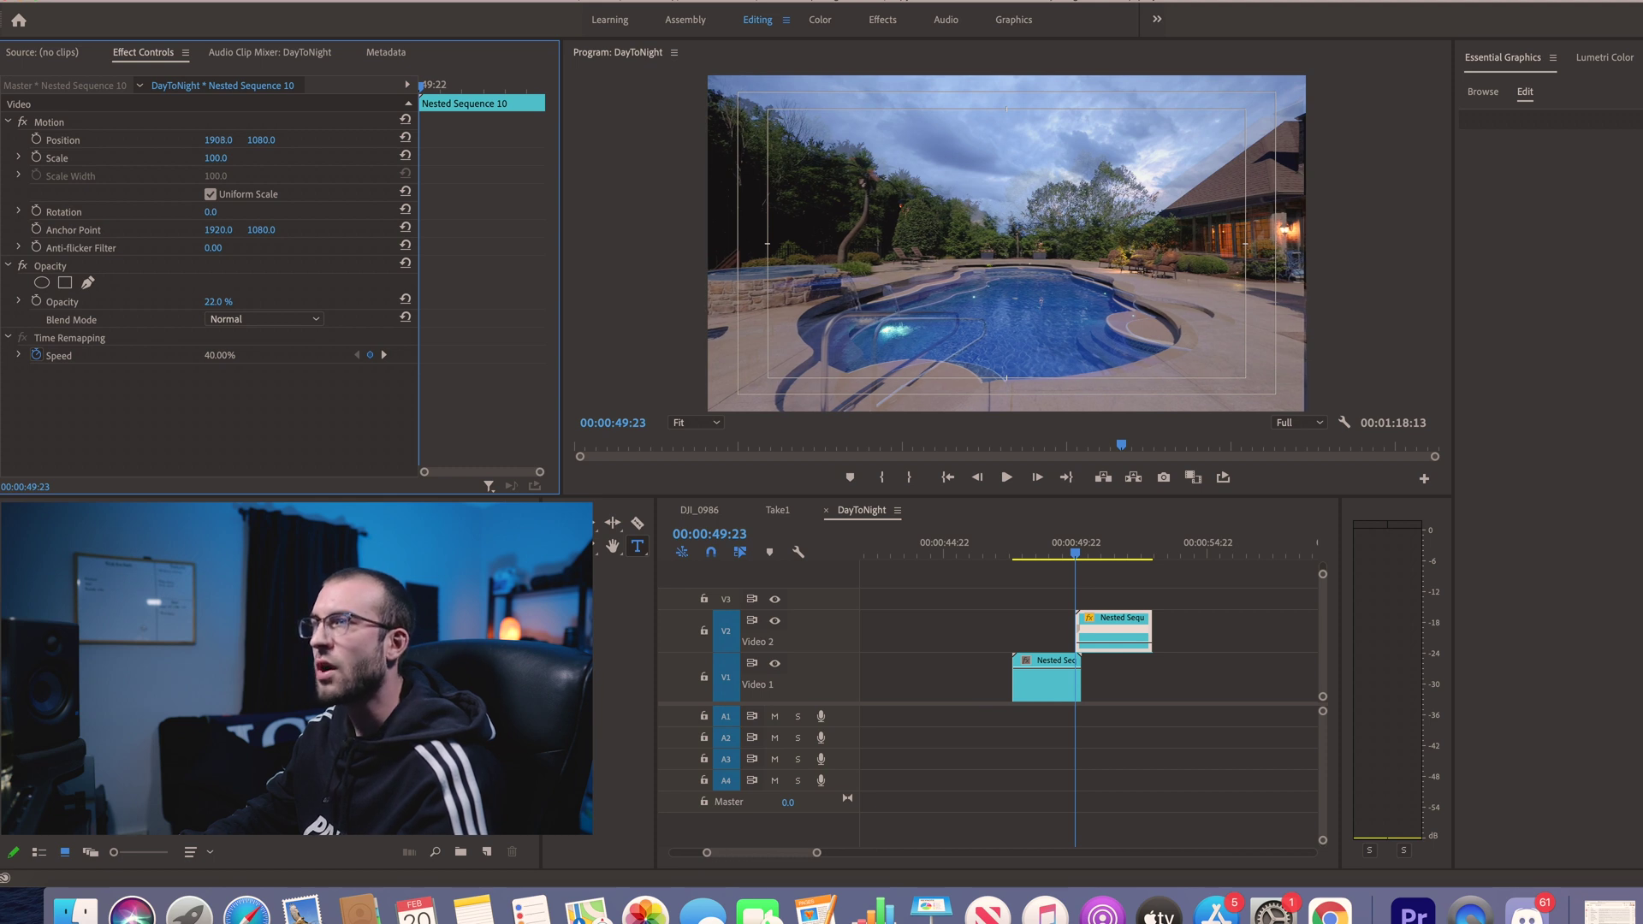
key(shift+Right)
key(shift+Right)
key(Left)
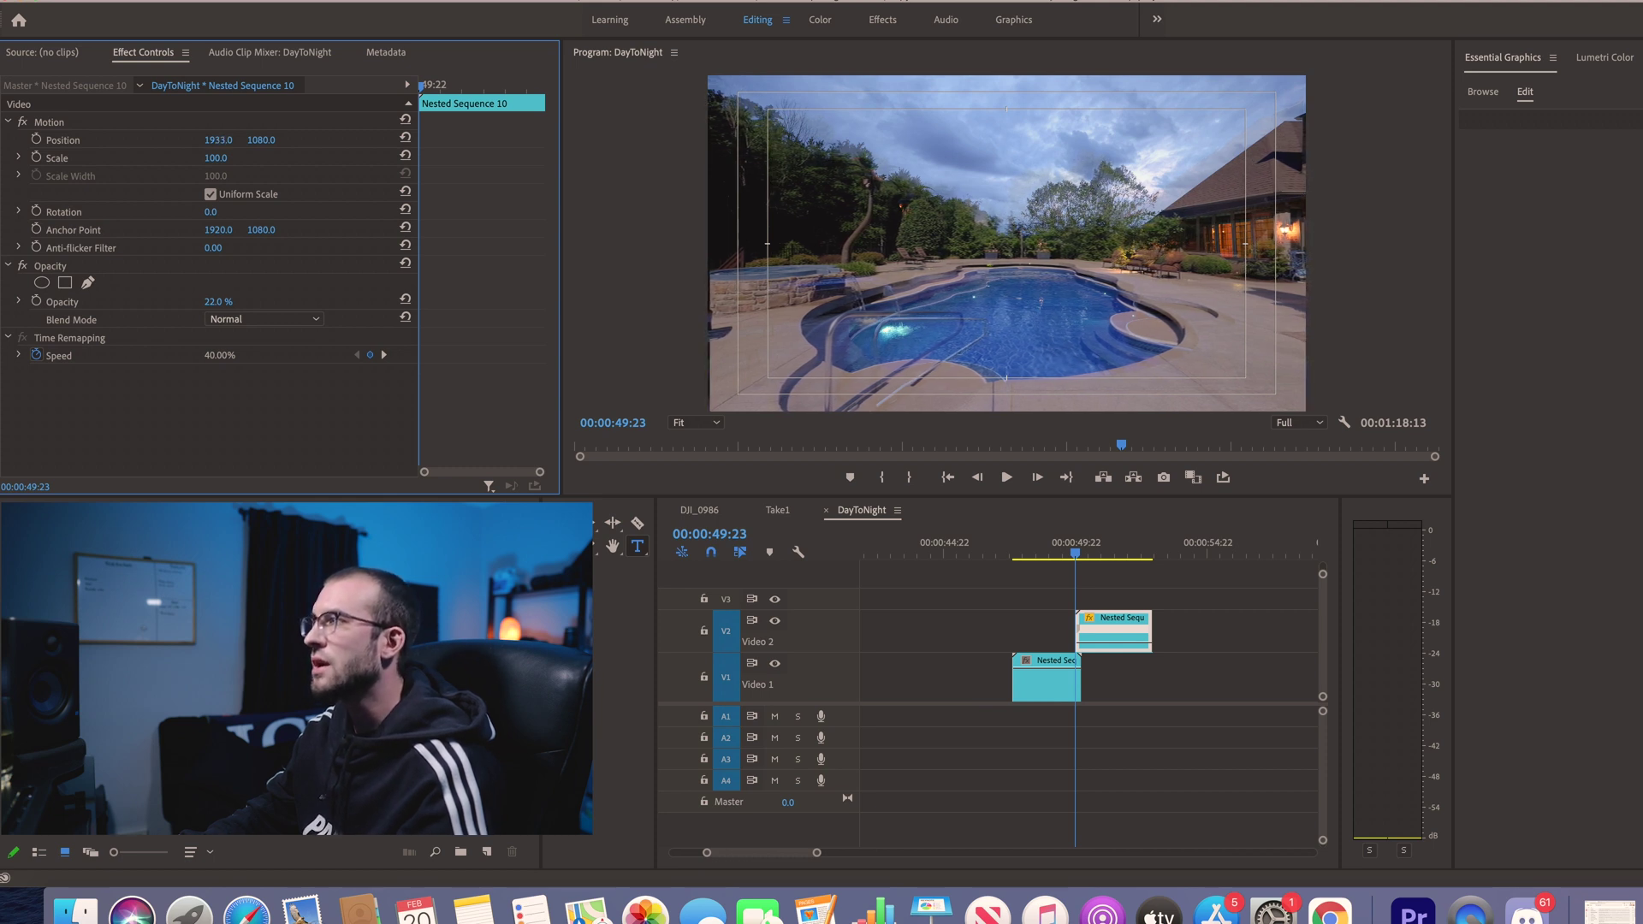
key(shift+Left)
key(Left)
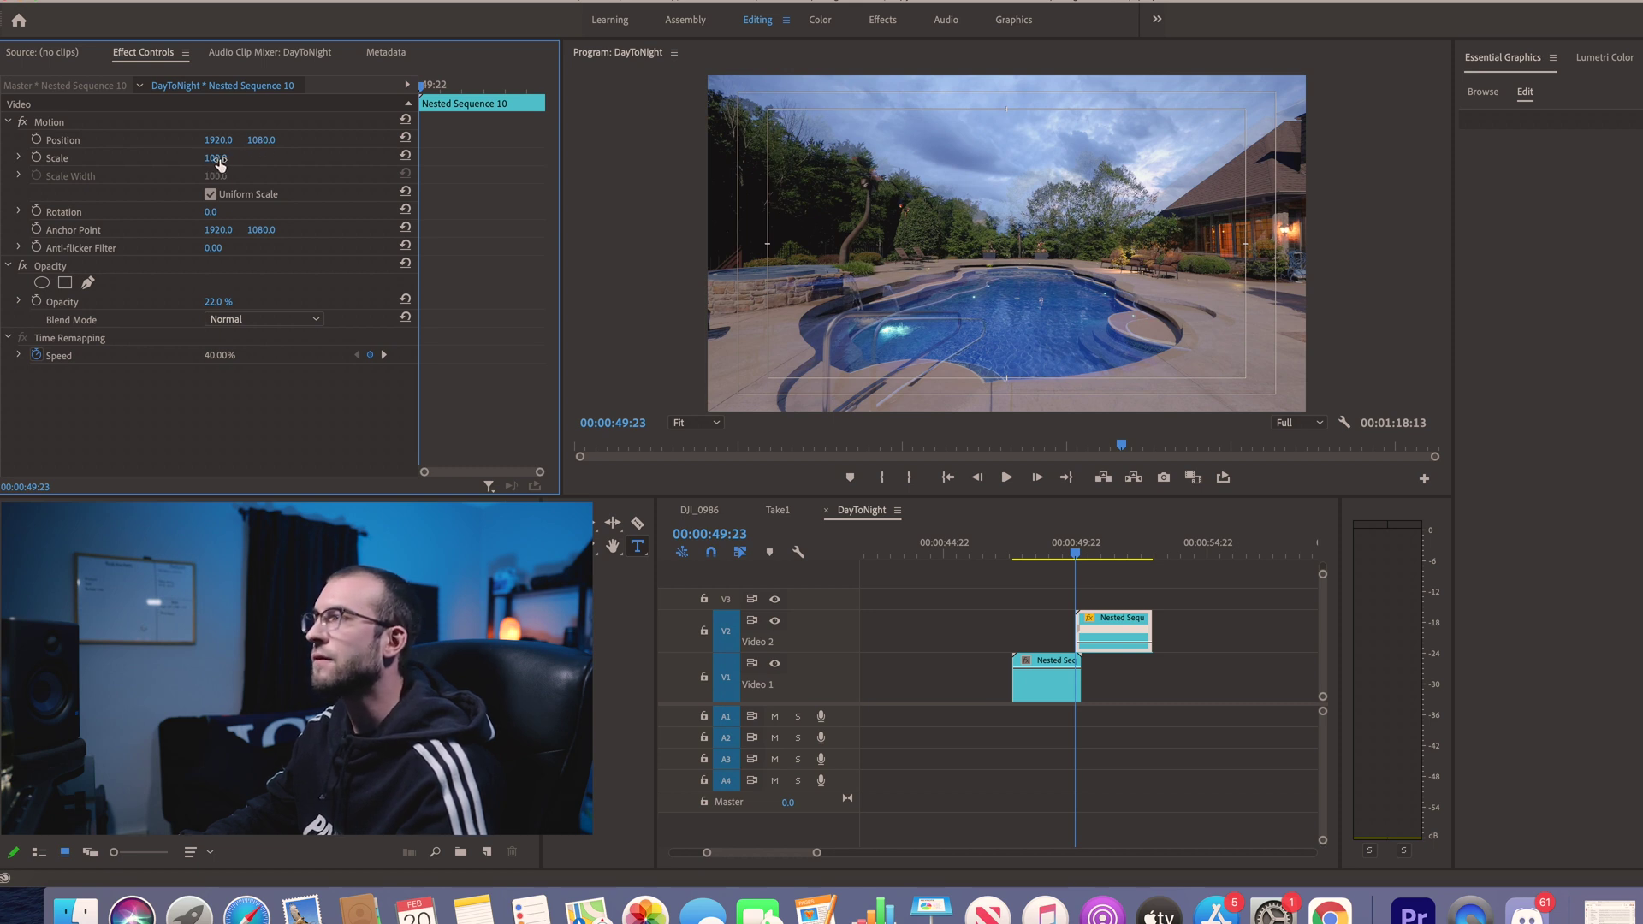
click(1046, 681)
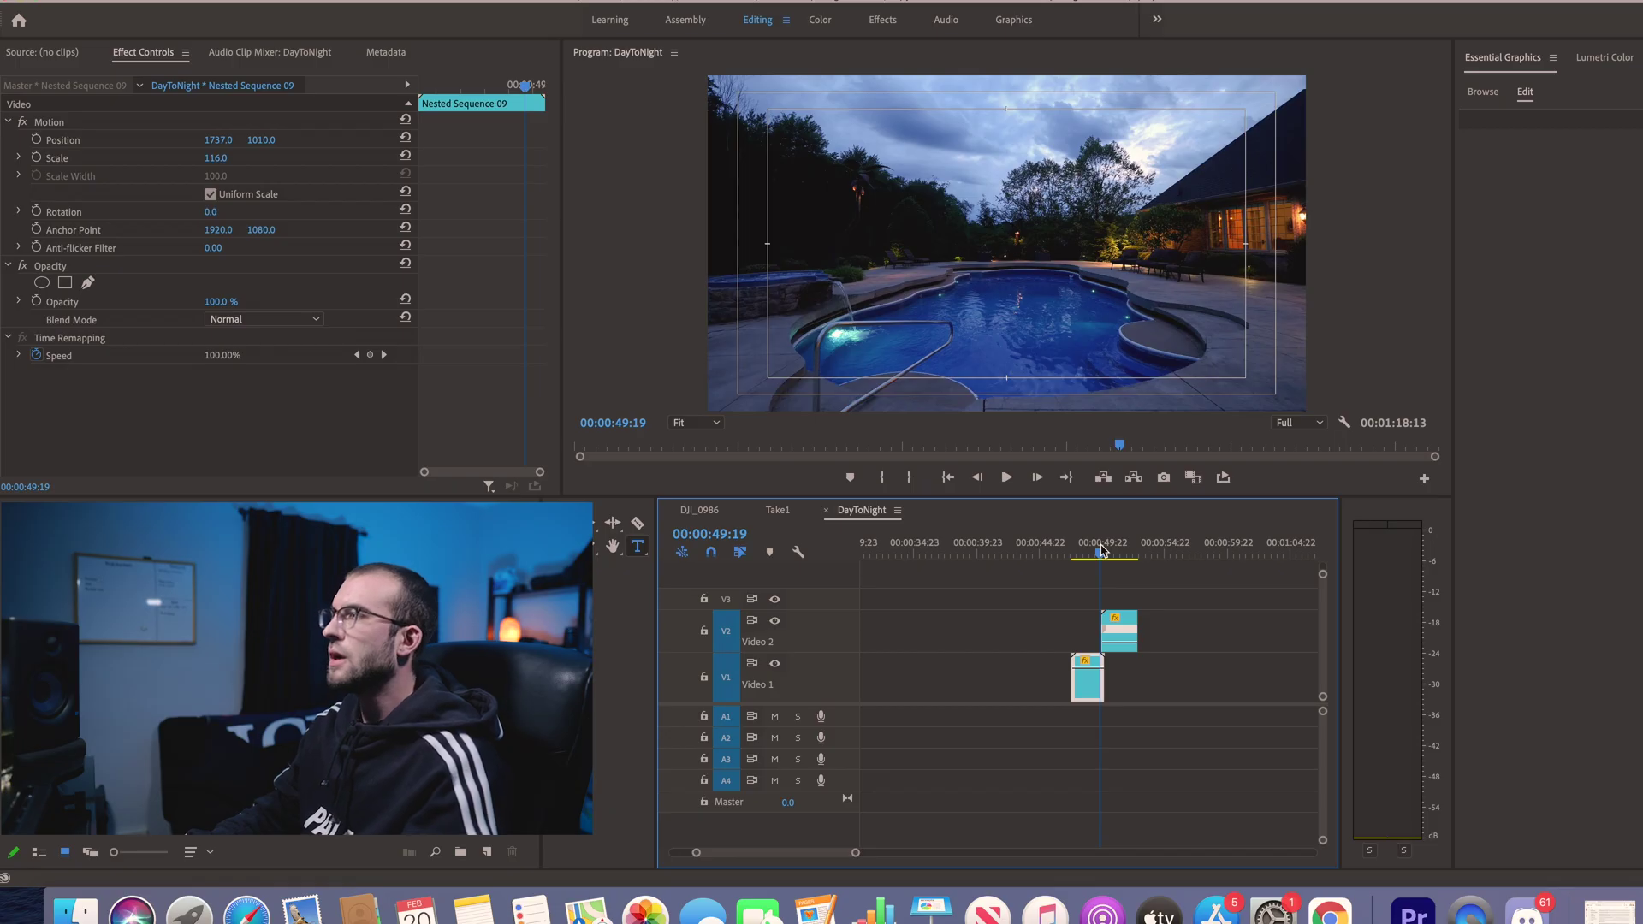
- Step frame by frame between the night and day clips to compare them, then return to the Selection tool
key(Right)
key(Right)
key(Right)
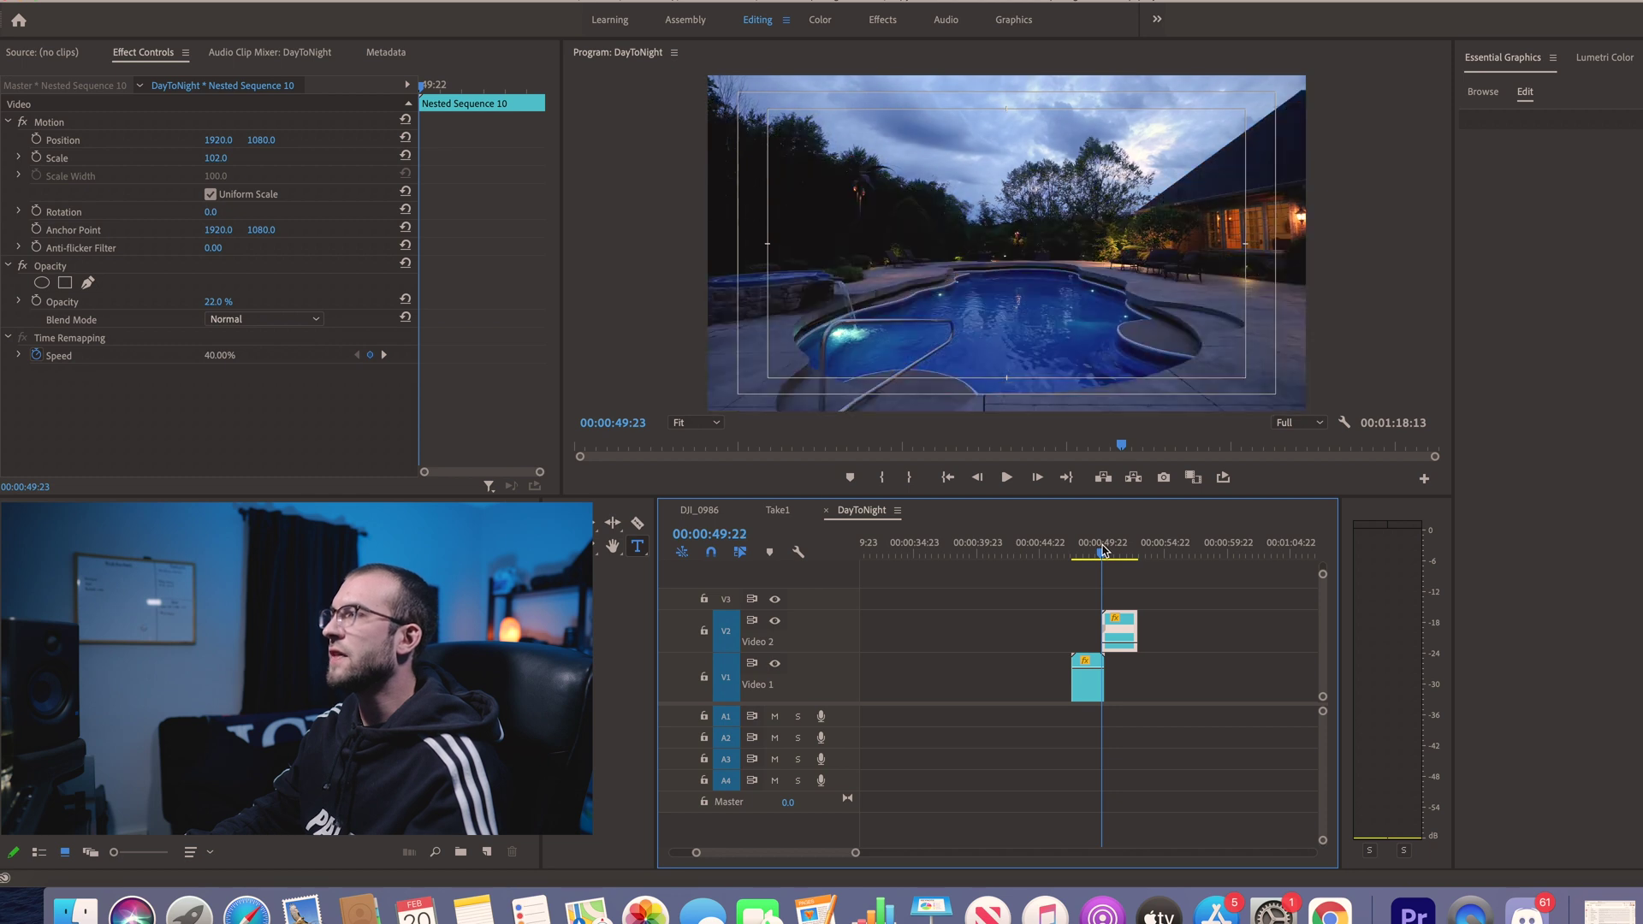
key(Left)
key(Left)
key(Left)
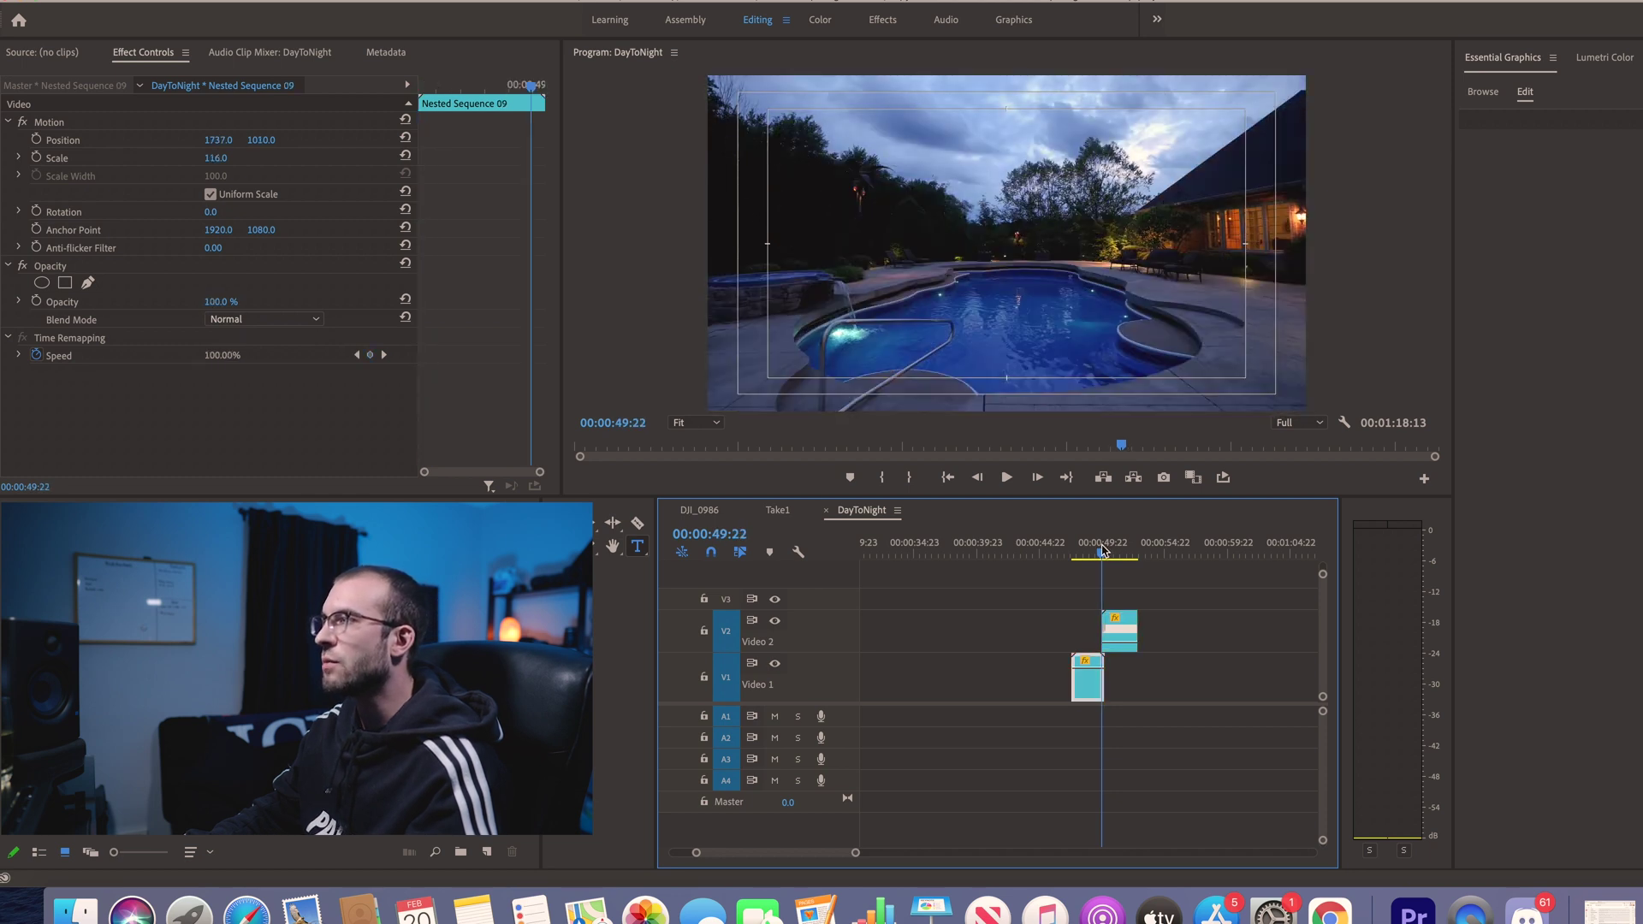
key(Right)
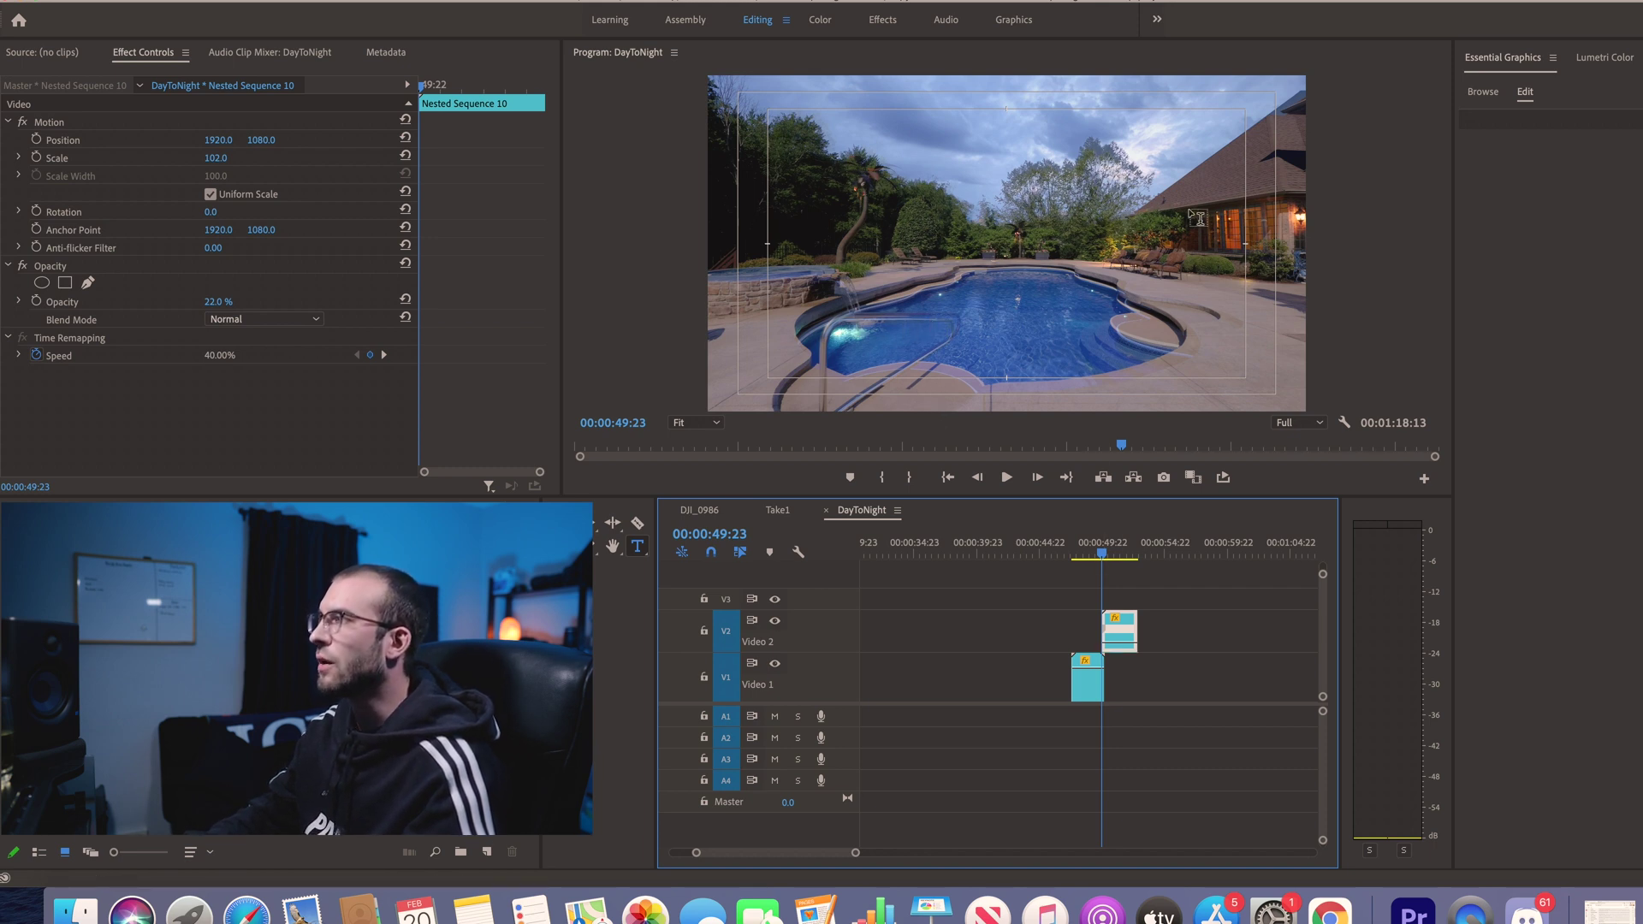
key(v)
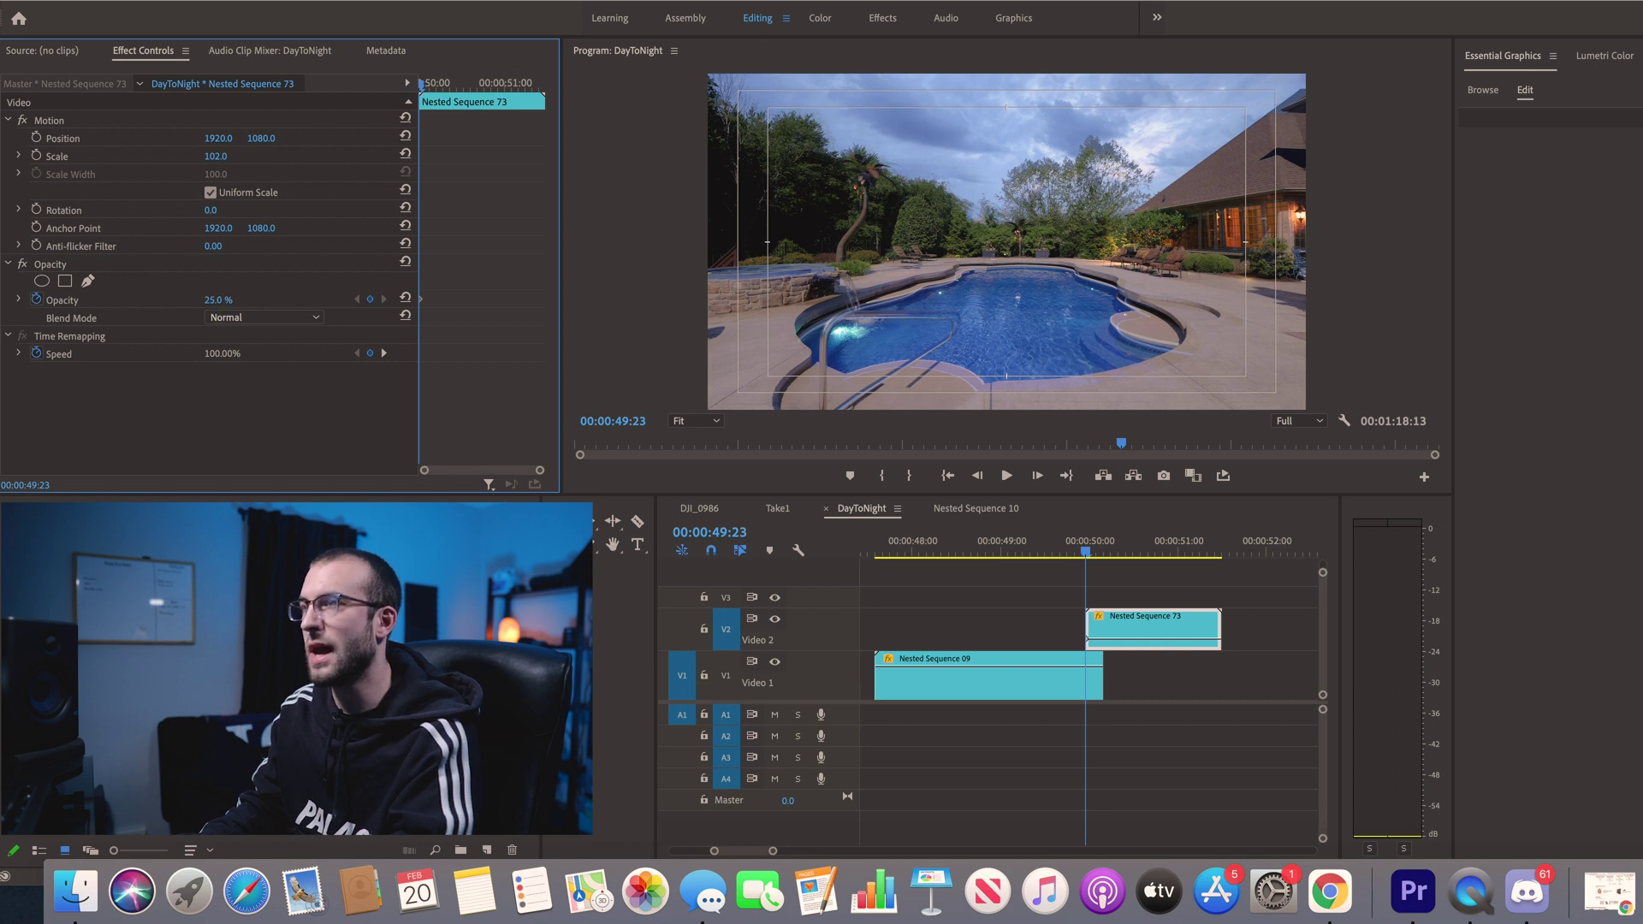
- Keyframe the pool day clip's opacity from 0% to 100% five frames later
drag(1147, 639, 1147, 647)
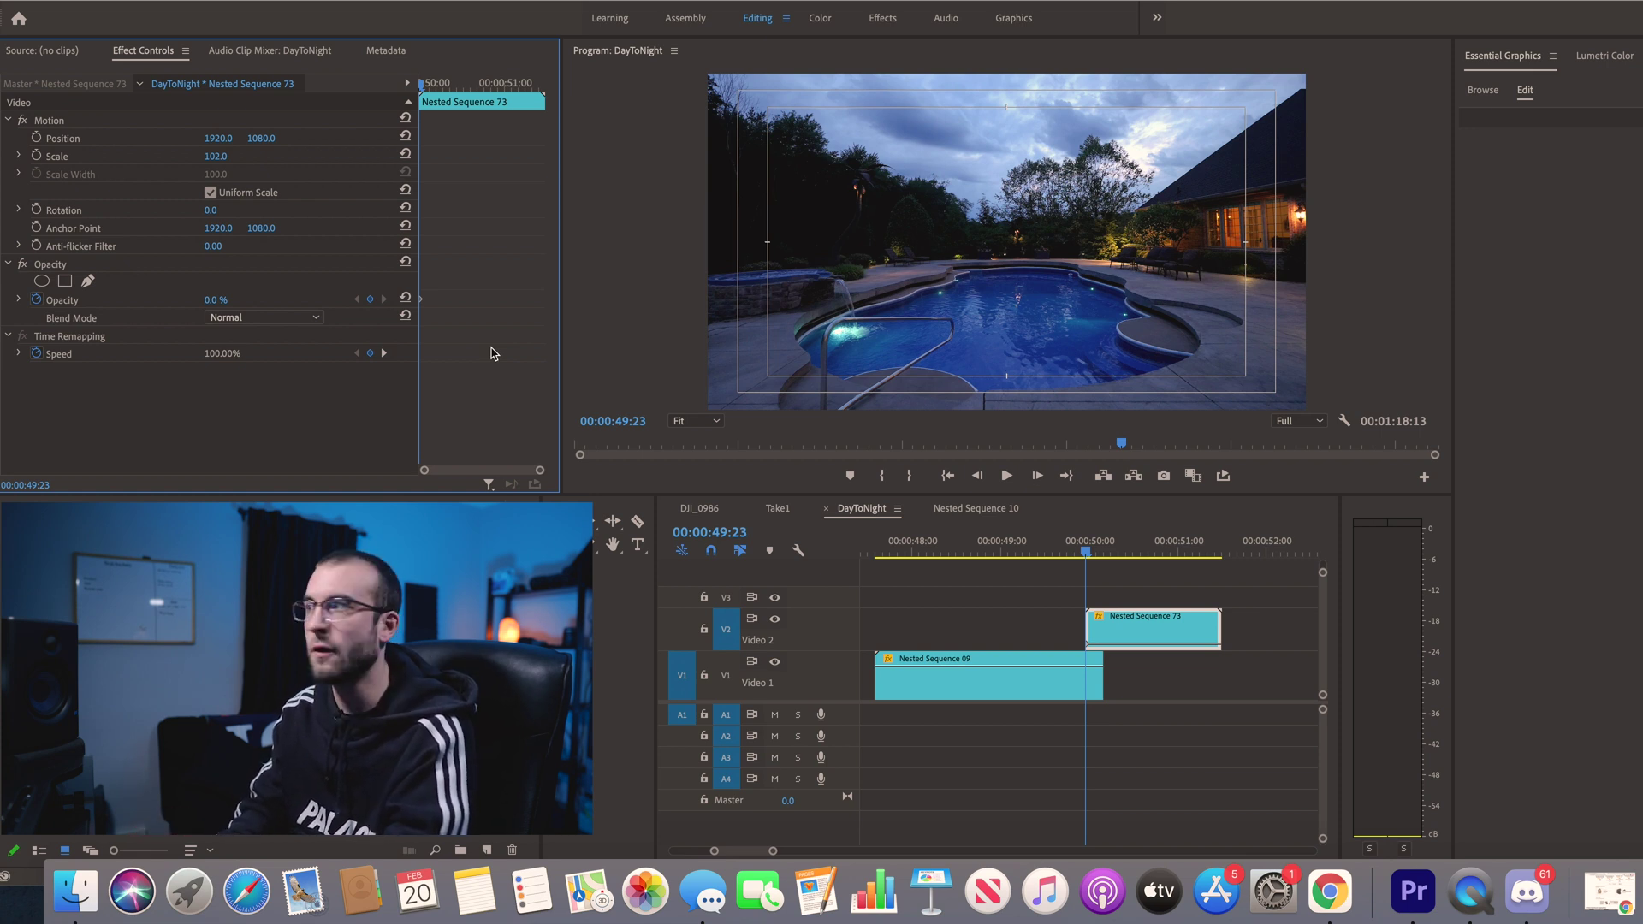
key(shift+Right)
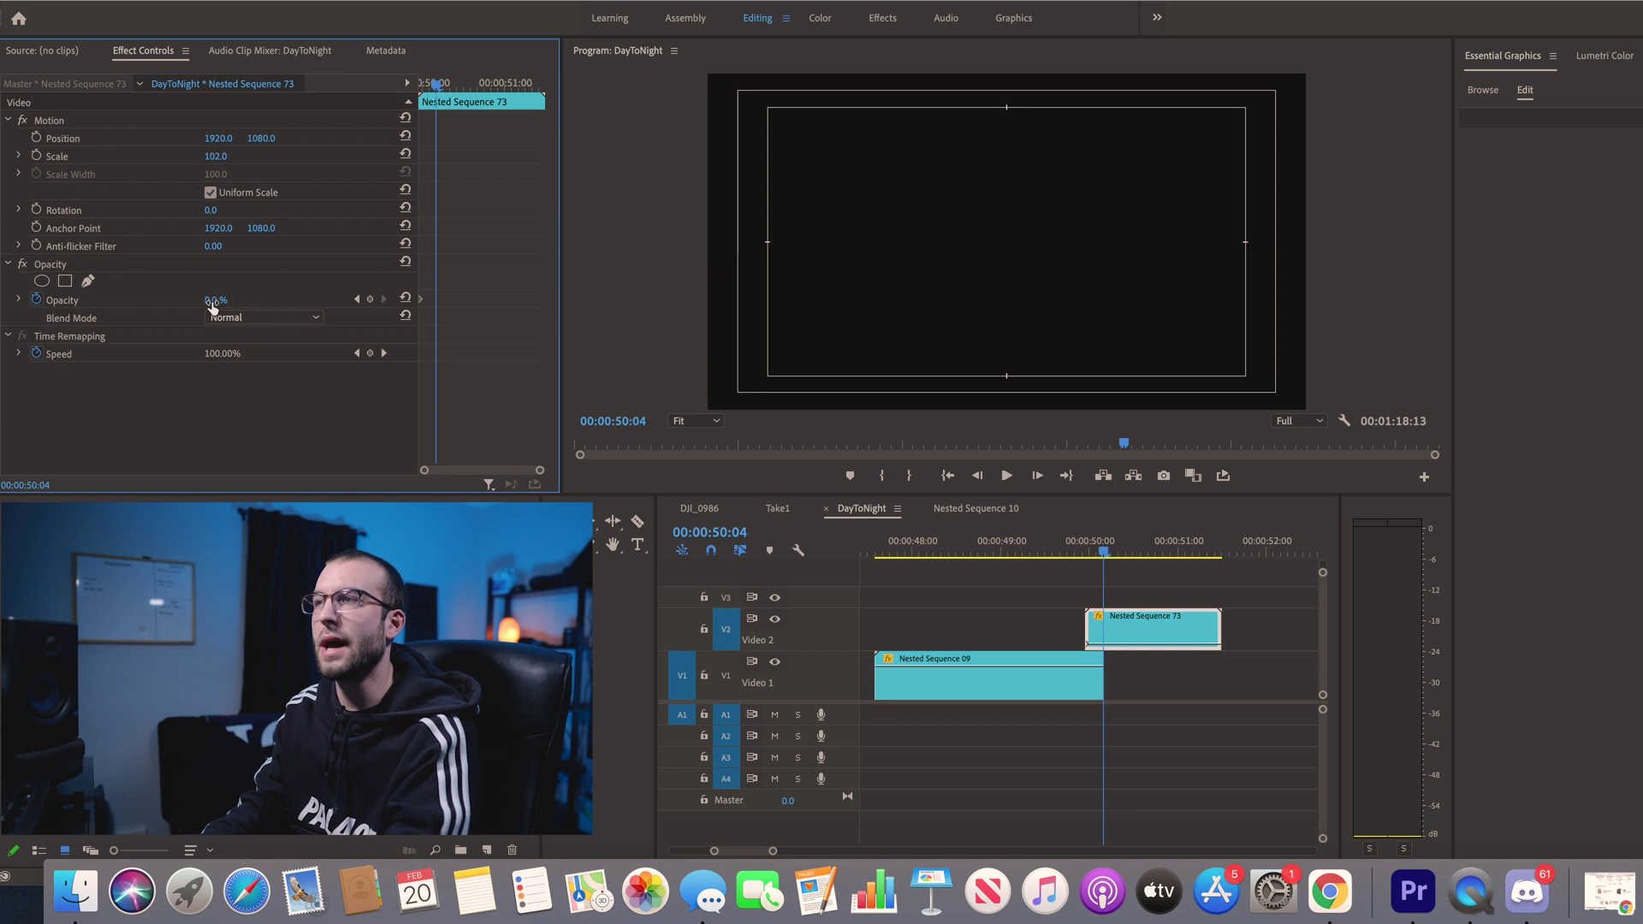
drag(214, 300, 291, 300)
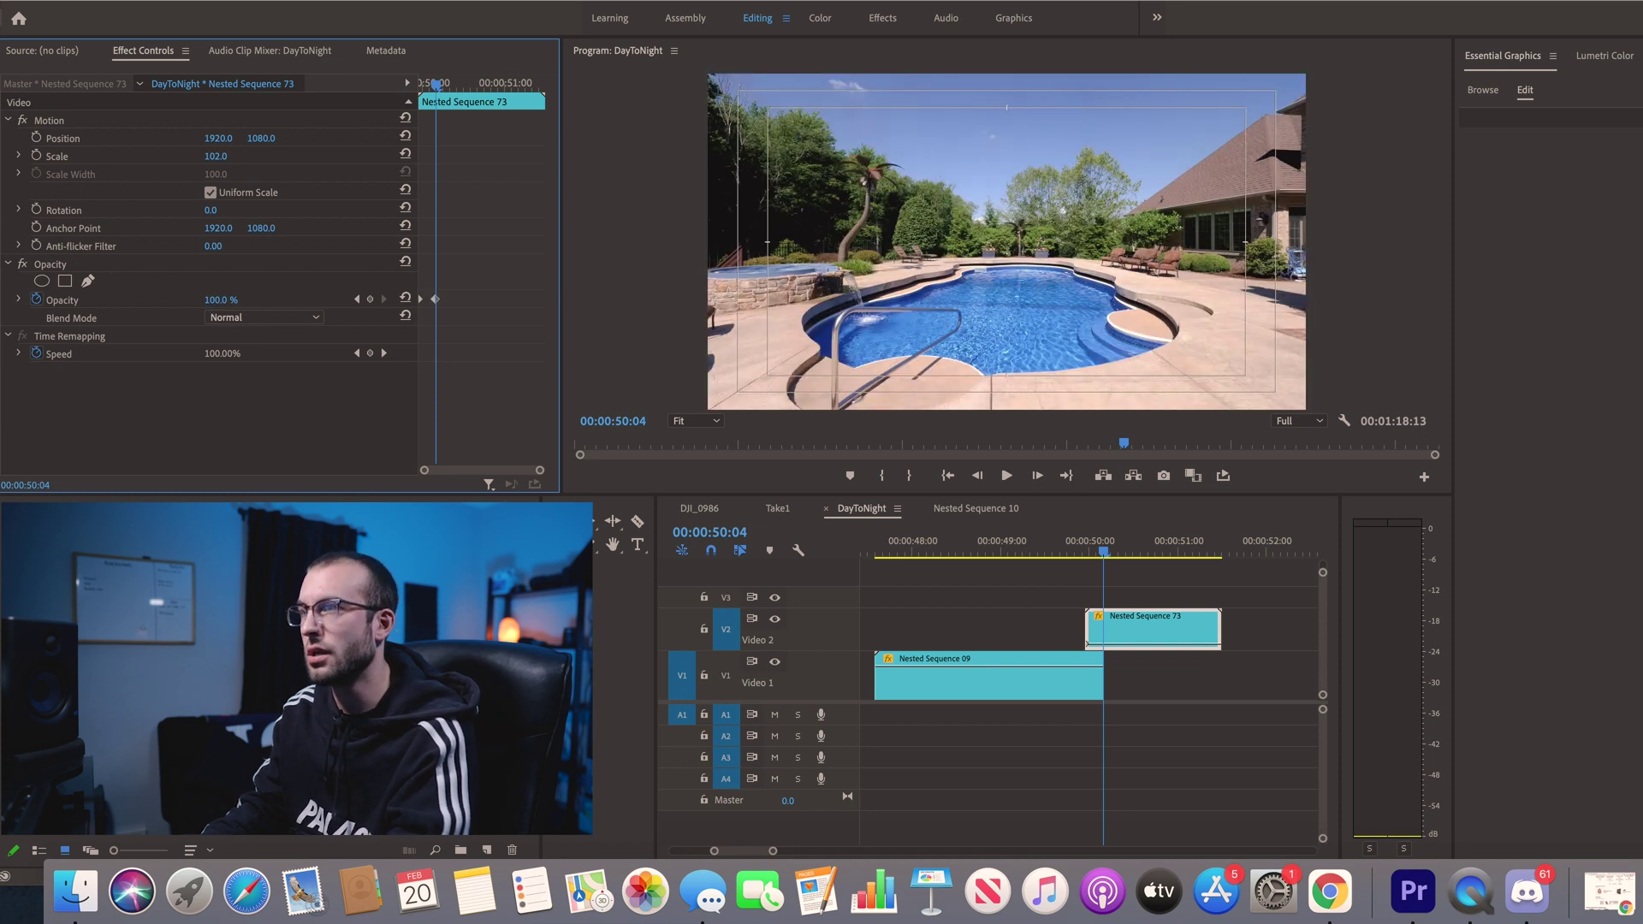
- Play back the pool fade transition and return to its start
drag(1089, 554, 1010, 556)
key(space)
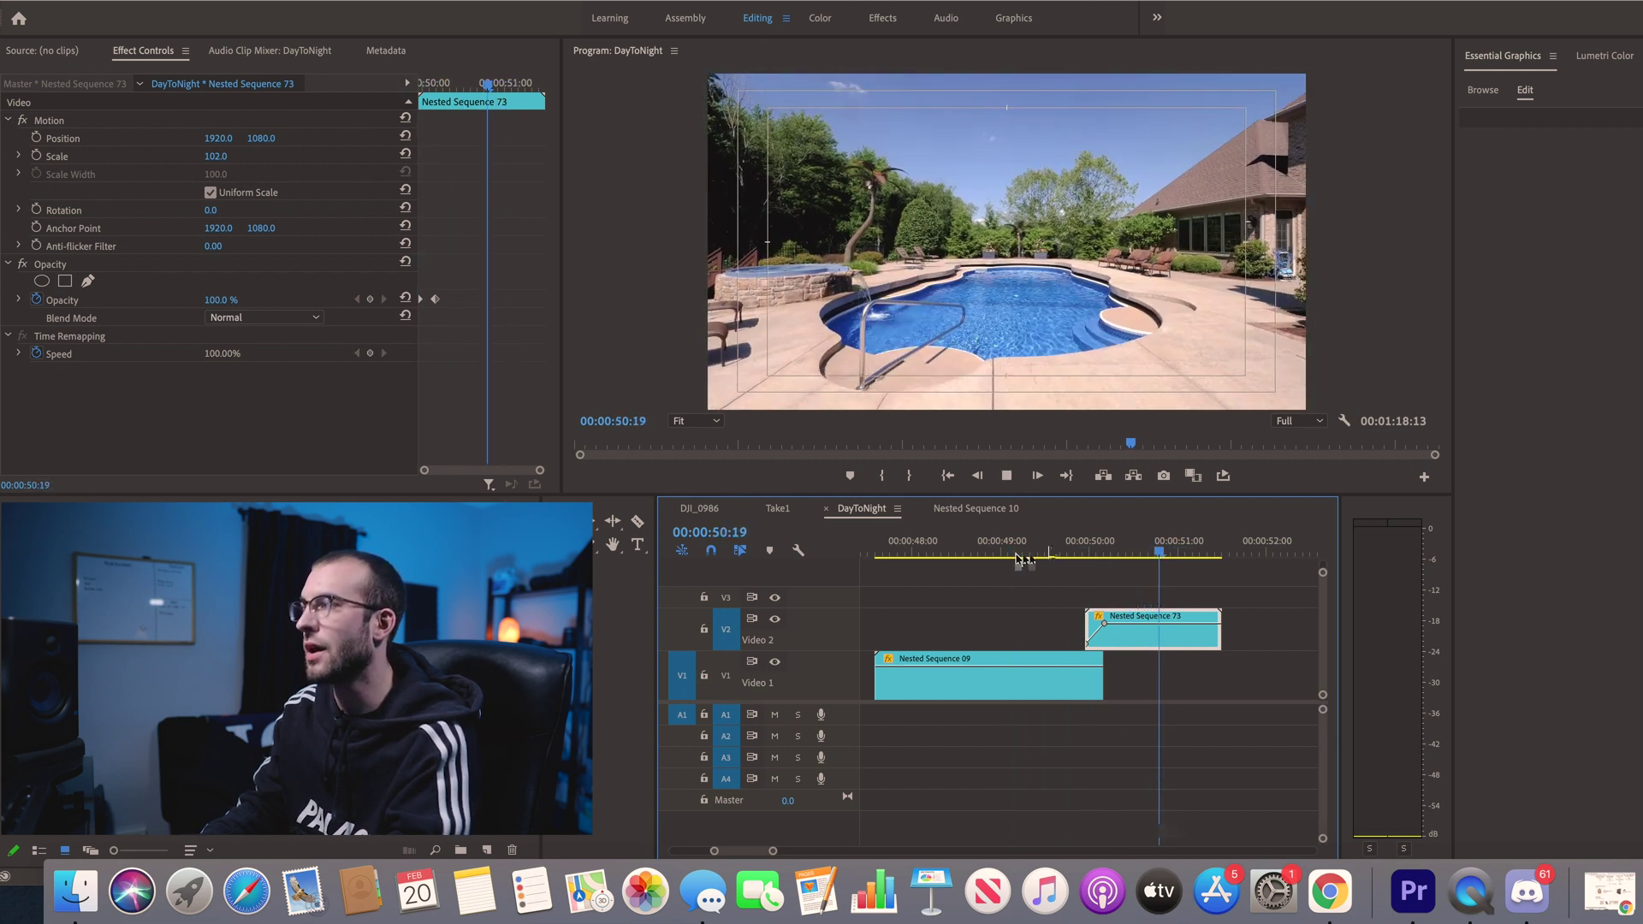
click(1023, 556)
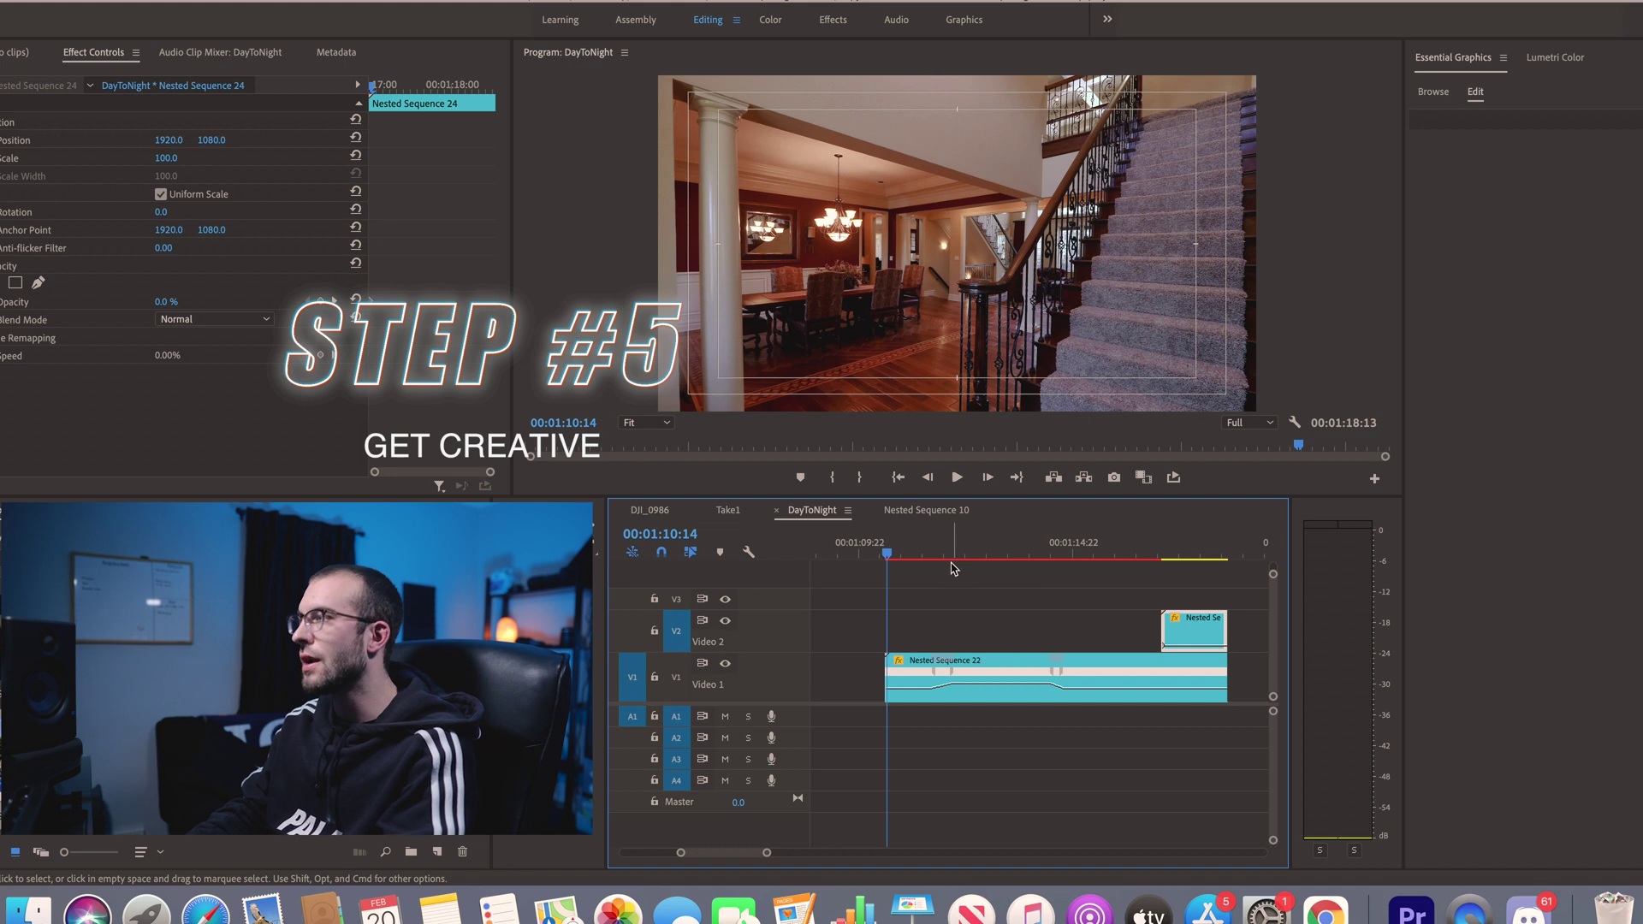
drag(1090, 549, 959, 554)
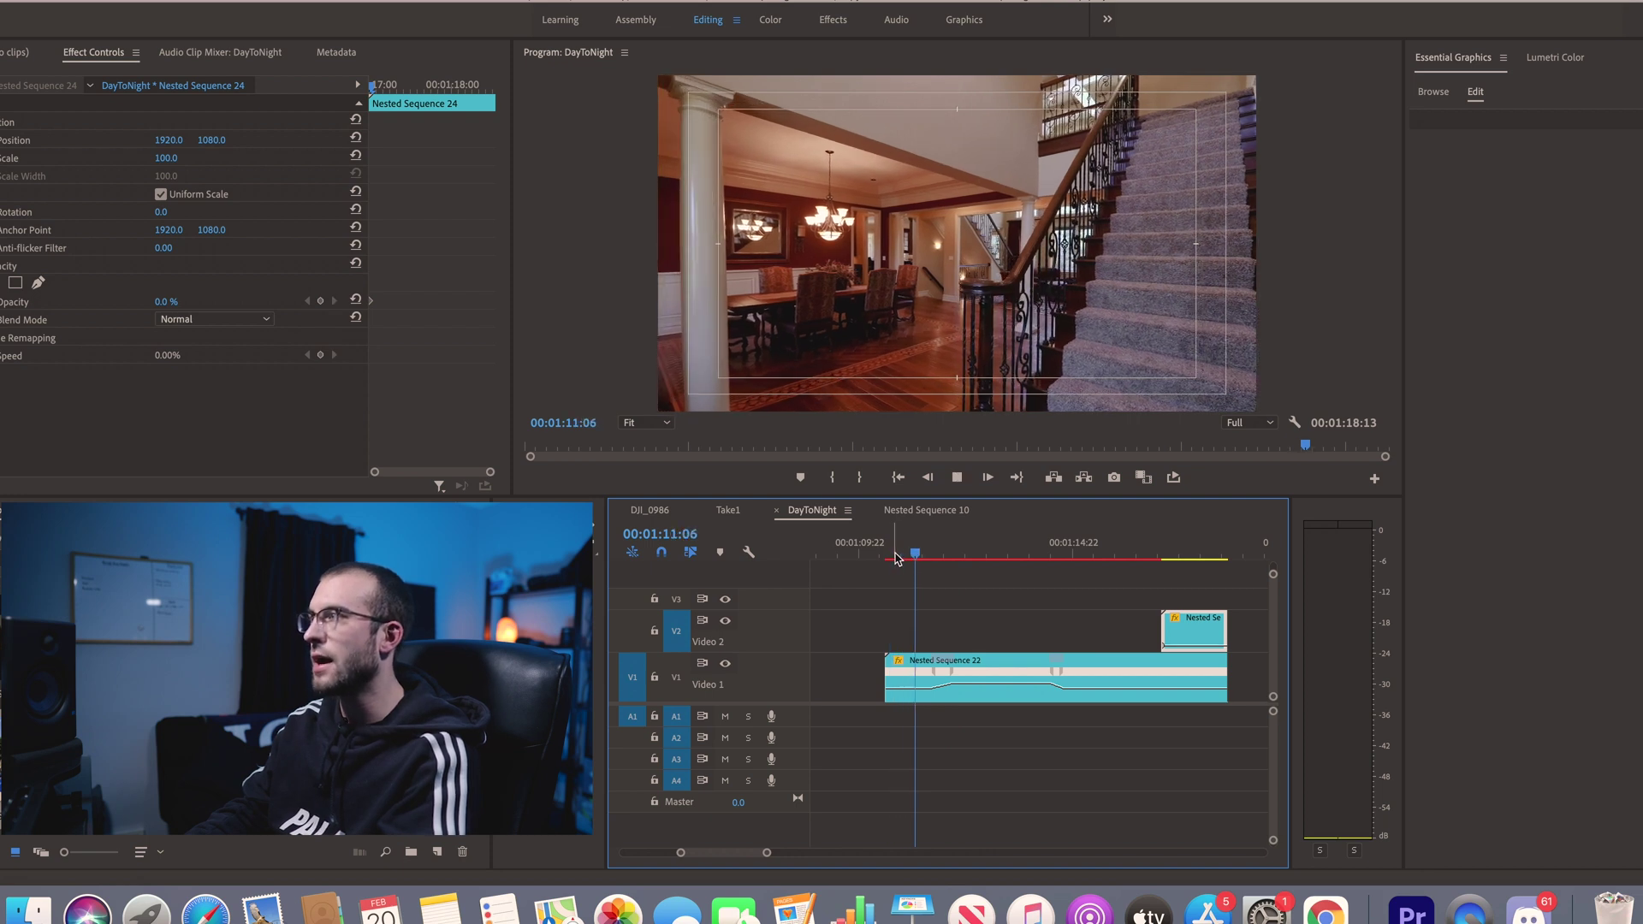
click(1018, 554)
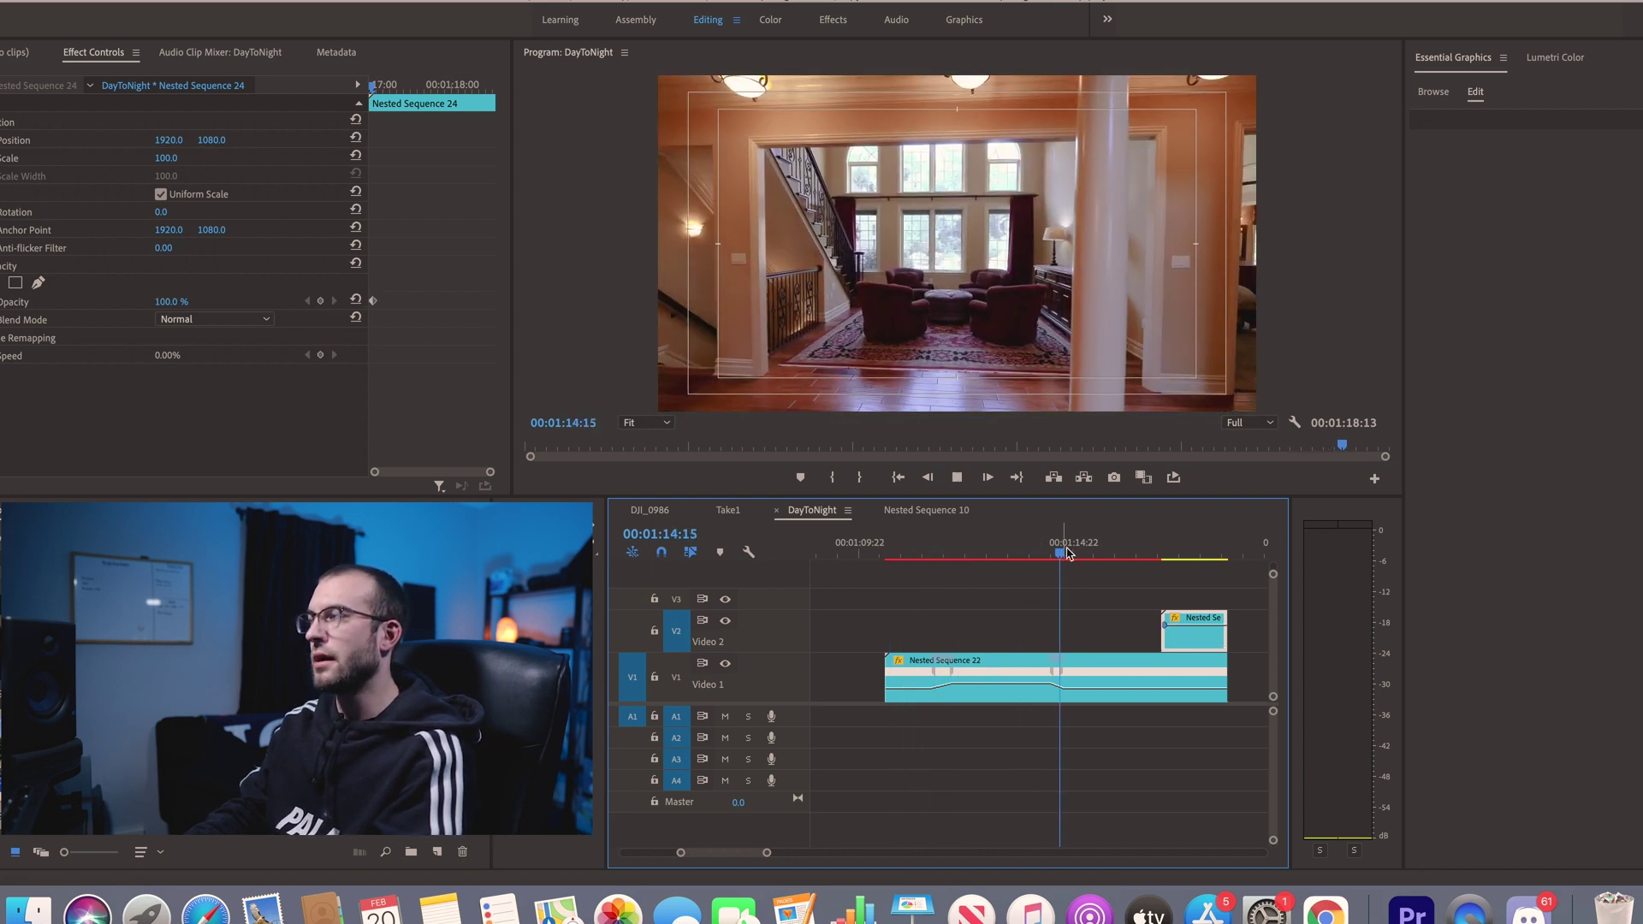
key(space)
click(1145, 554)
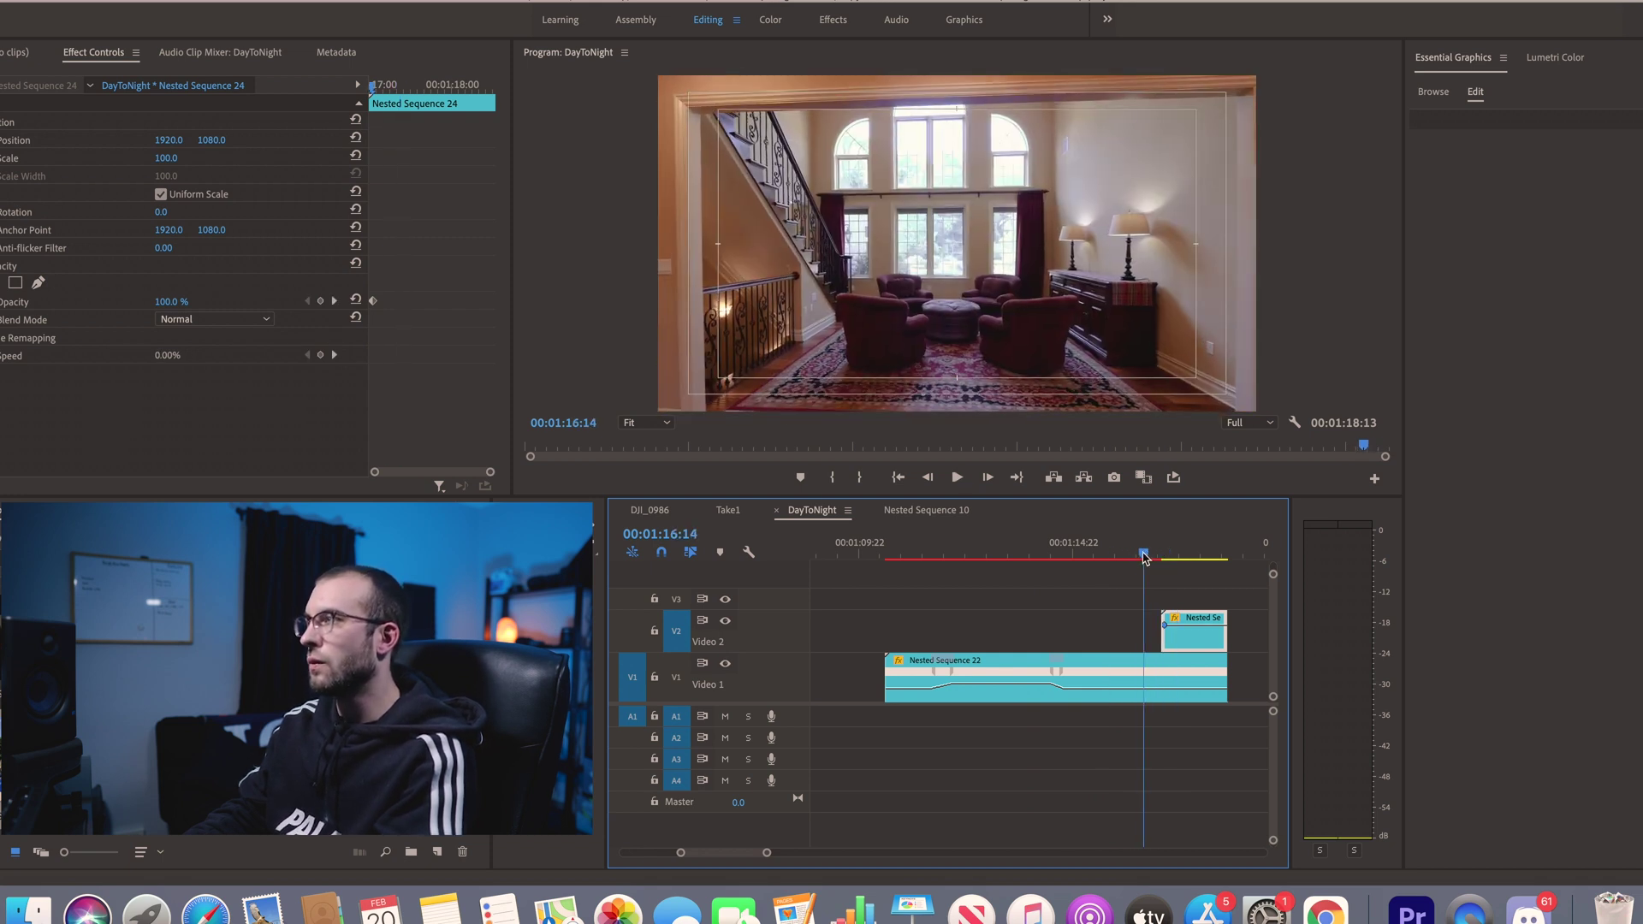
mouse_move(1149, 557)
mouse_down()
mouse_move(1172, 557)
mouse_move(1143, 556)
mouse_up()
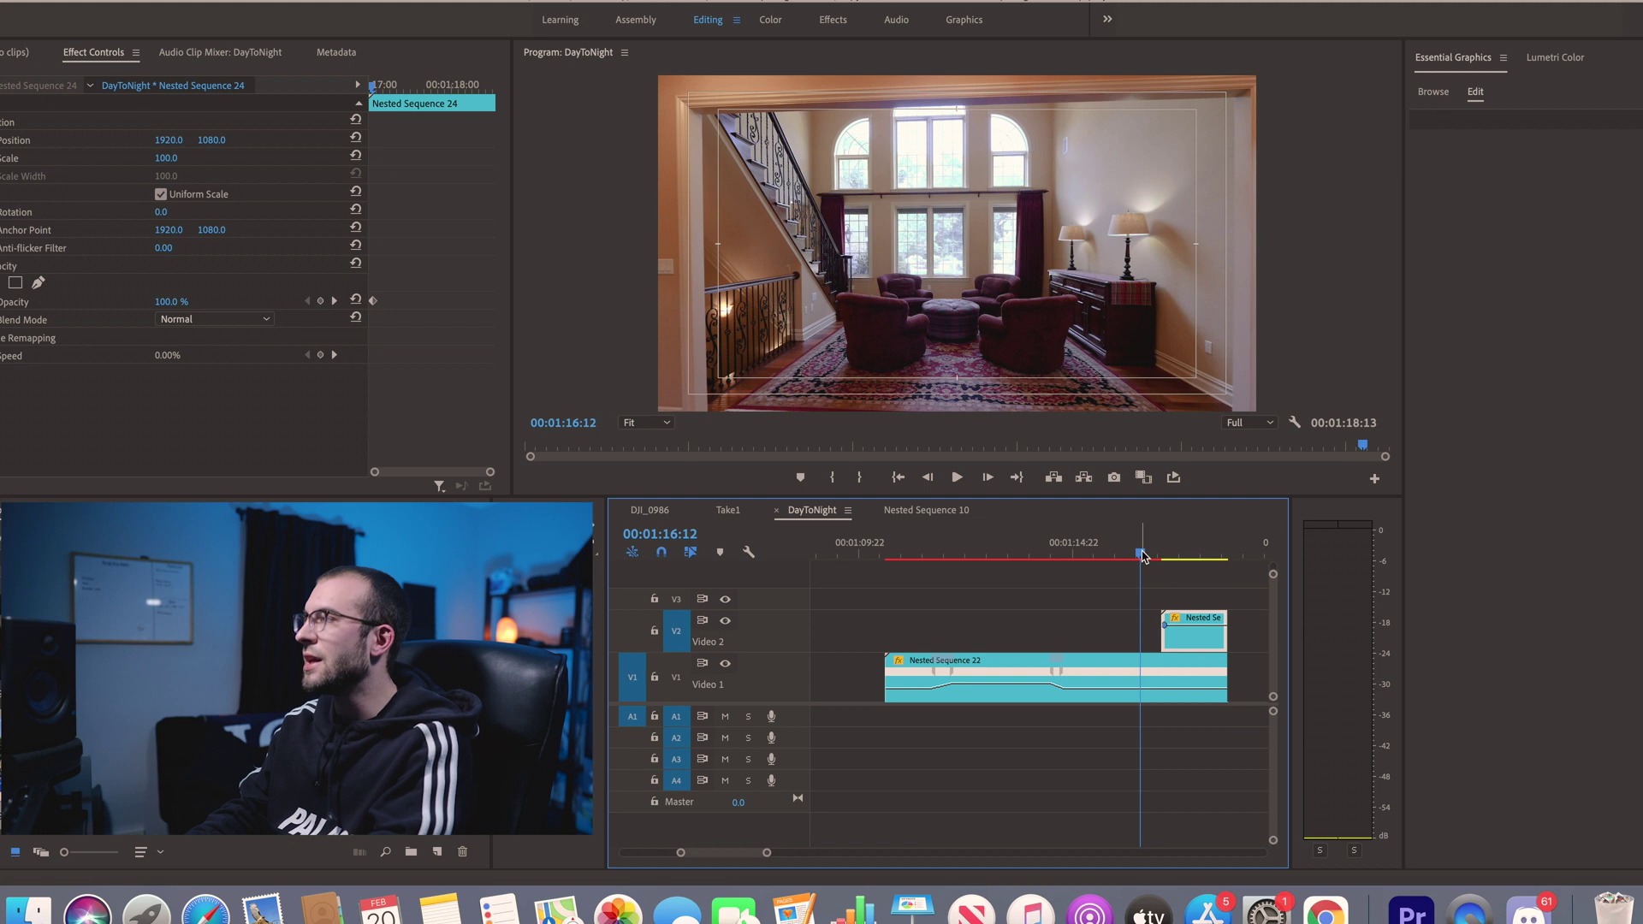
drag(1153, 556, 1158, 556)
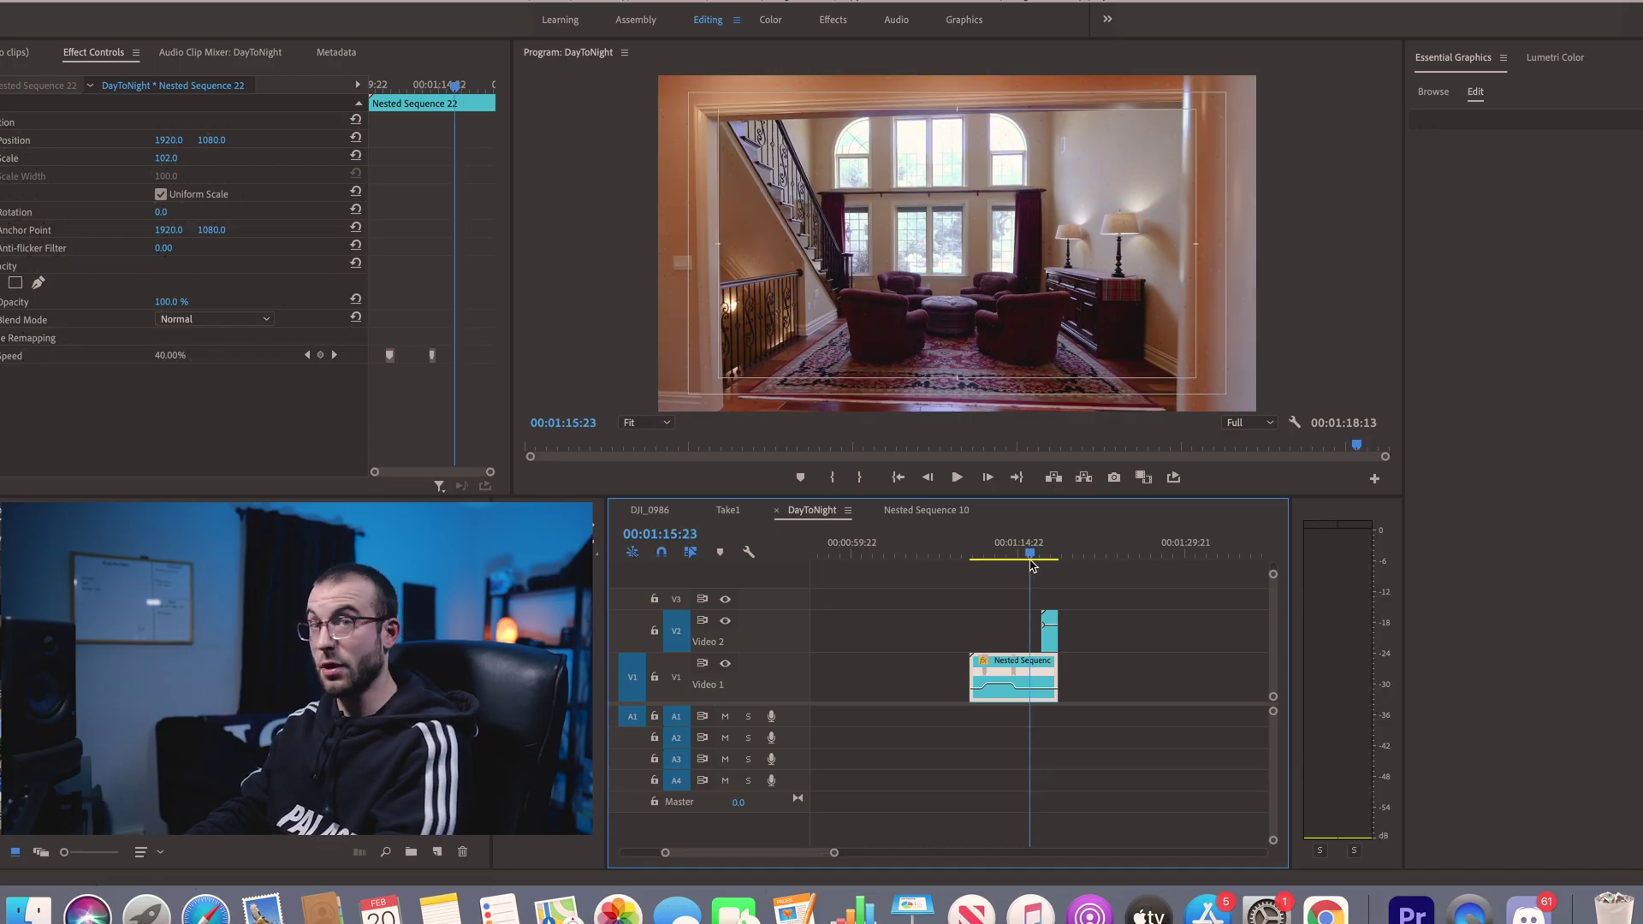
- Rekey the night interior clip's opacity: remove the start keyframe, then reach 100% five frames in
drag(1031, 565, 1051, 565)
click(1050, 644)
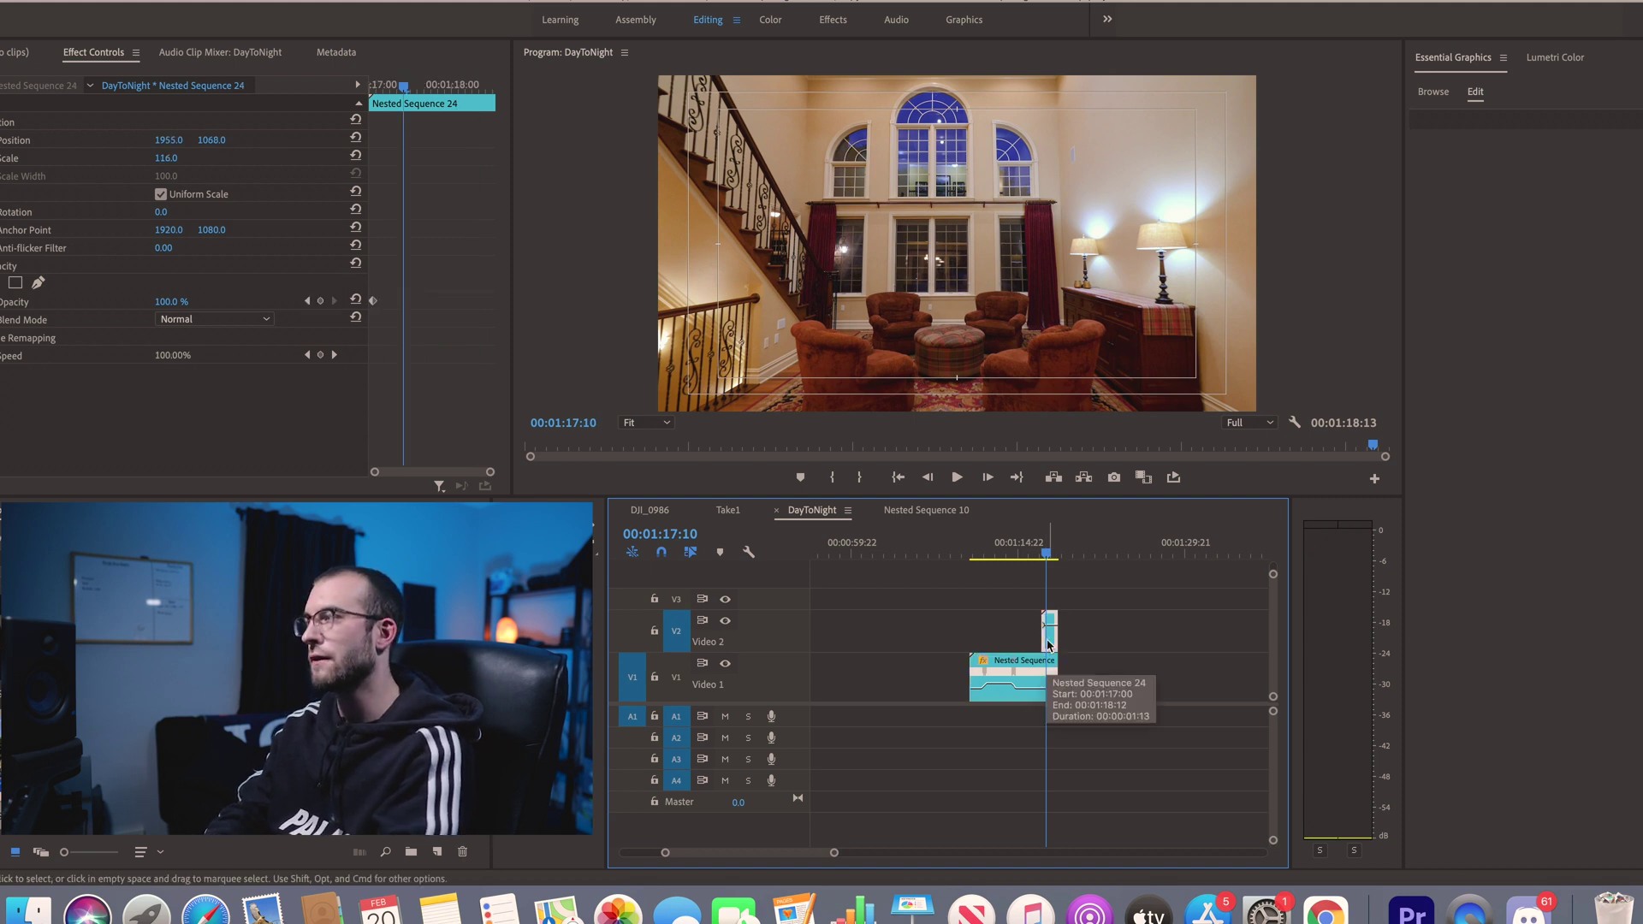
key(Up)
click(320, 301)
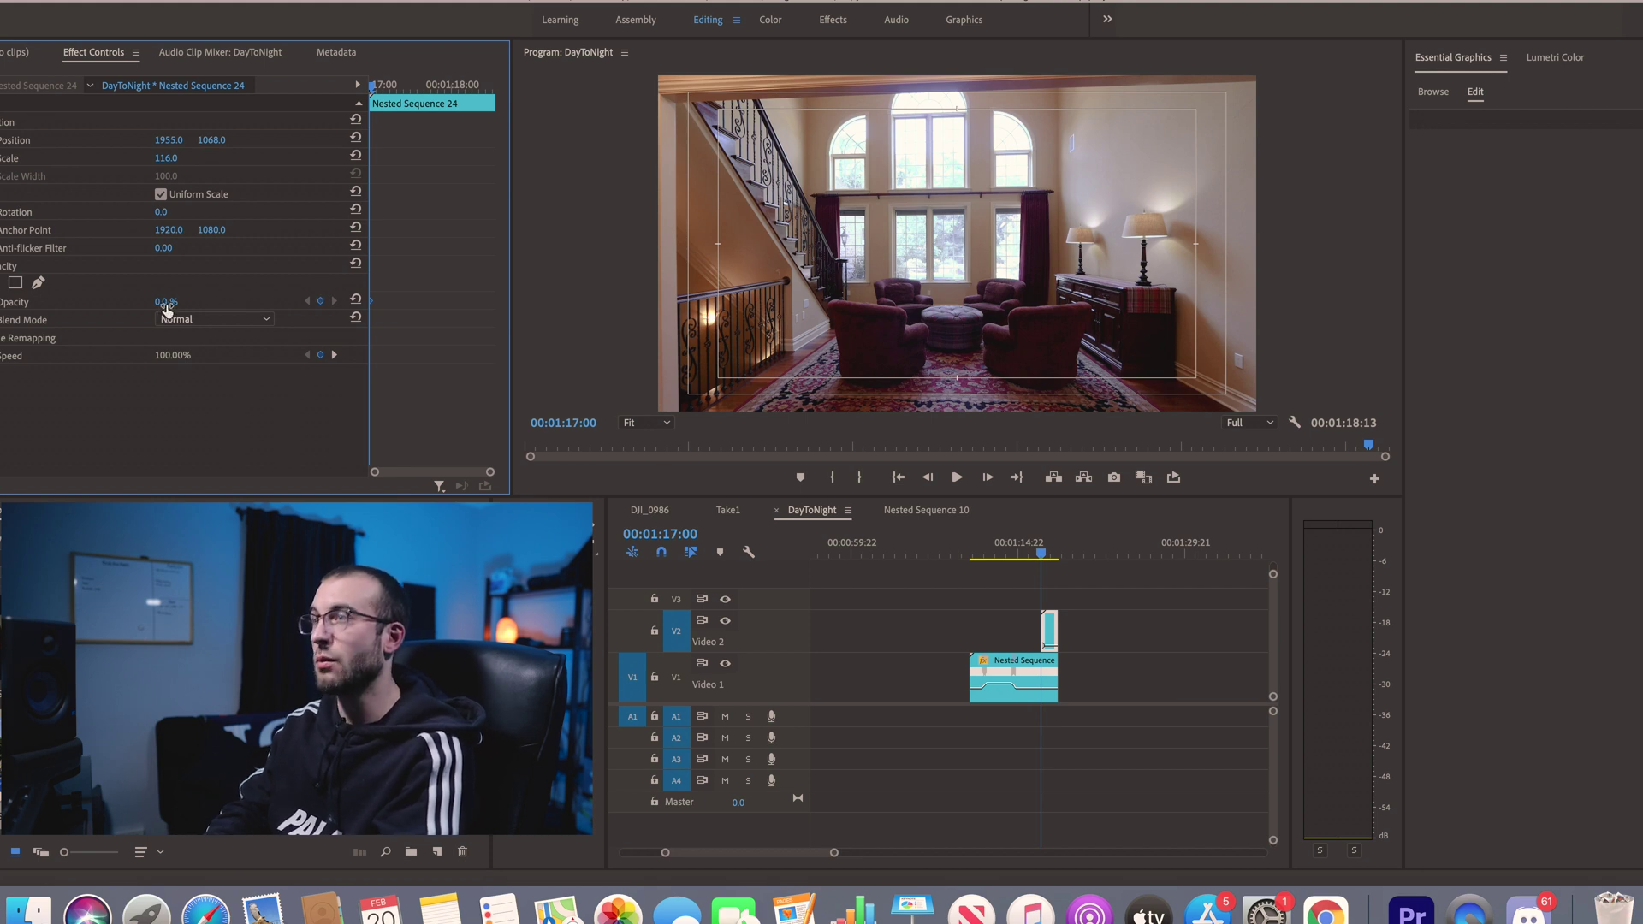
key(shift+Right)
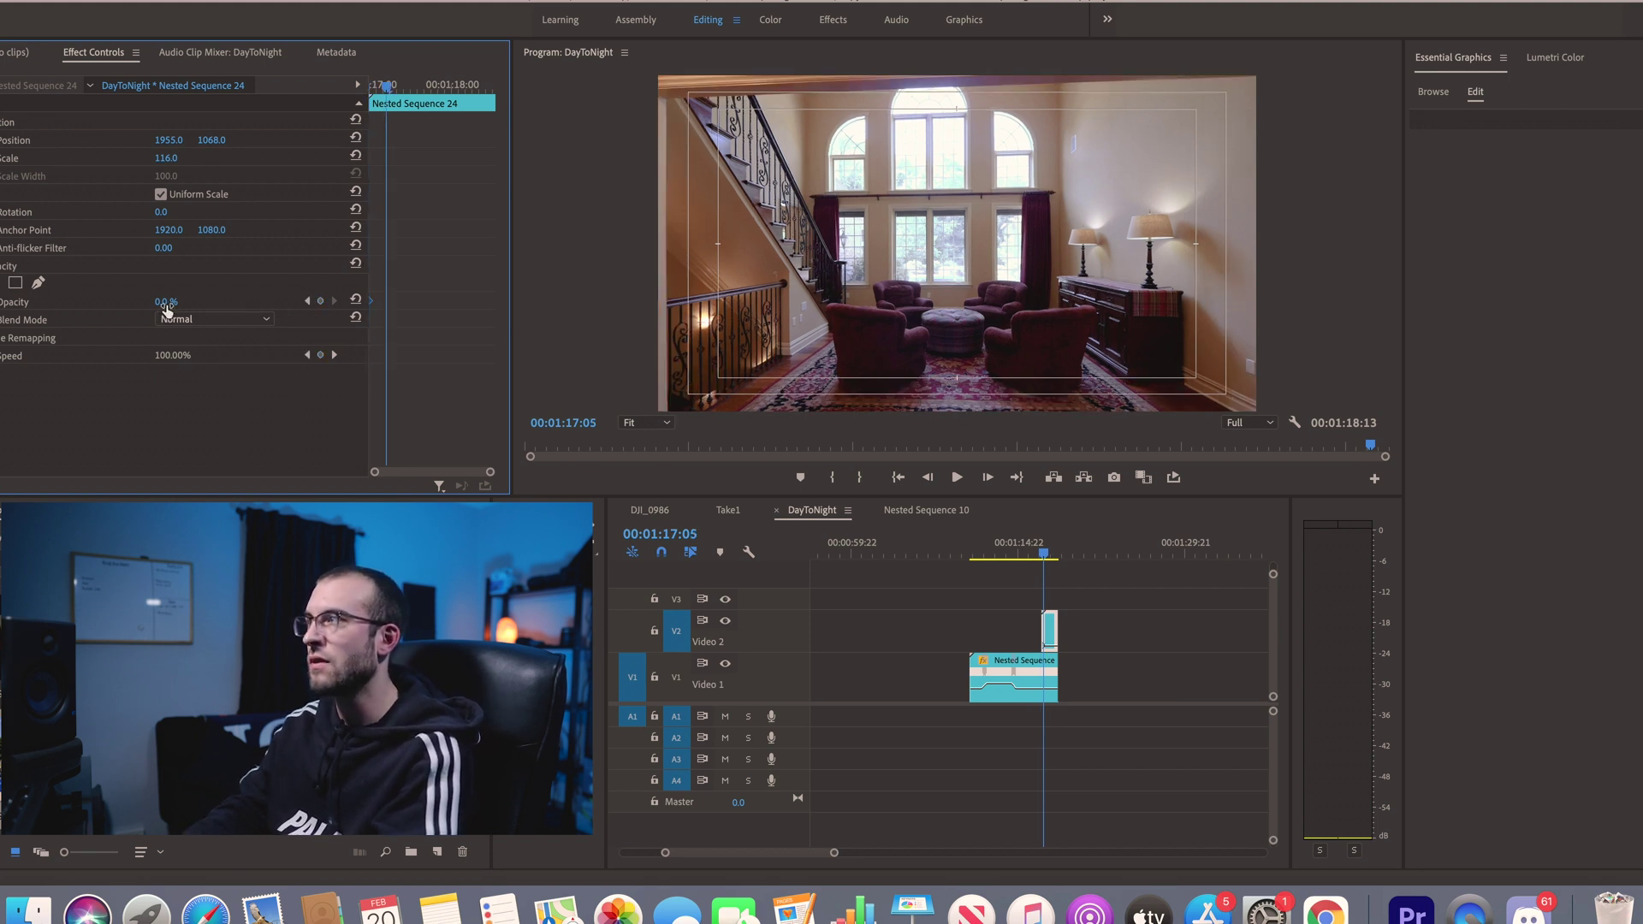
drag(166, 306, 252, 306)
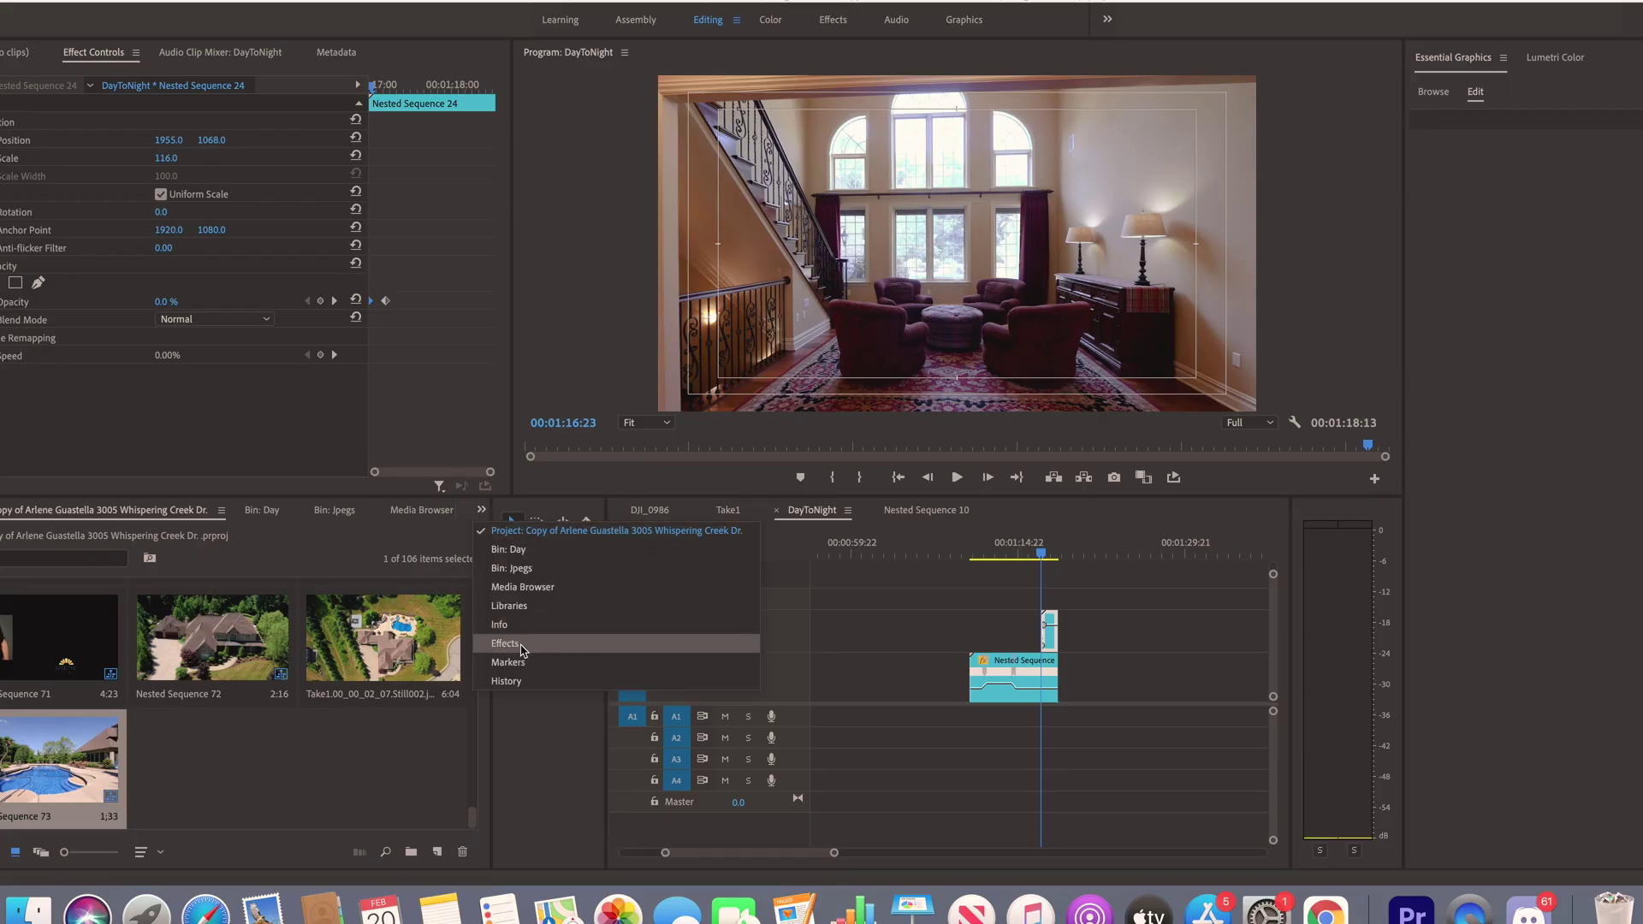
- Apply the Crop effect to the night interior clip on V2
click(524, 657)
text(crop)
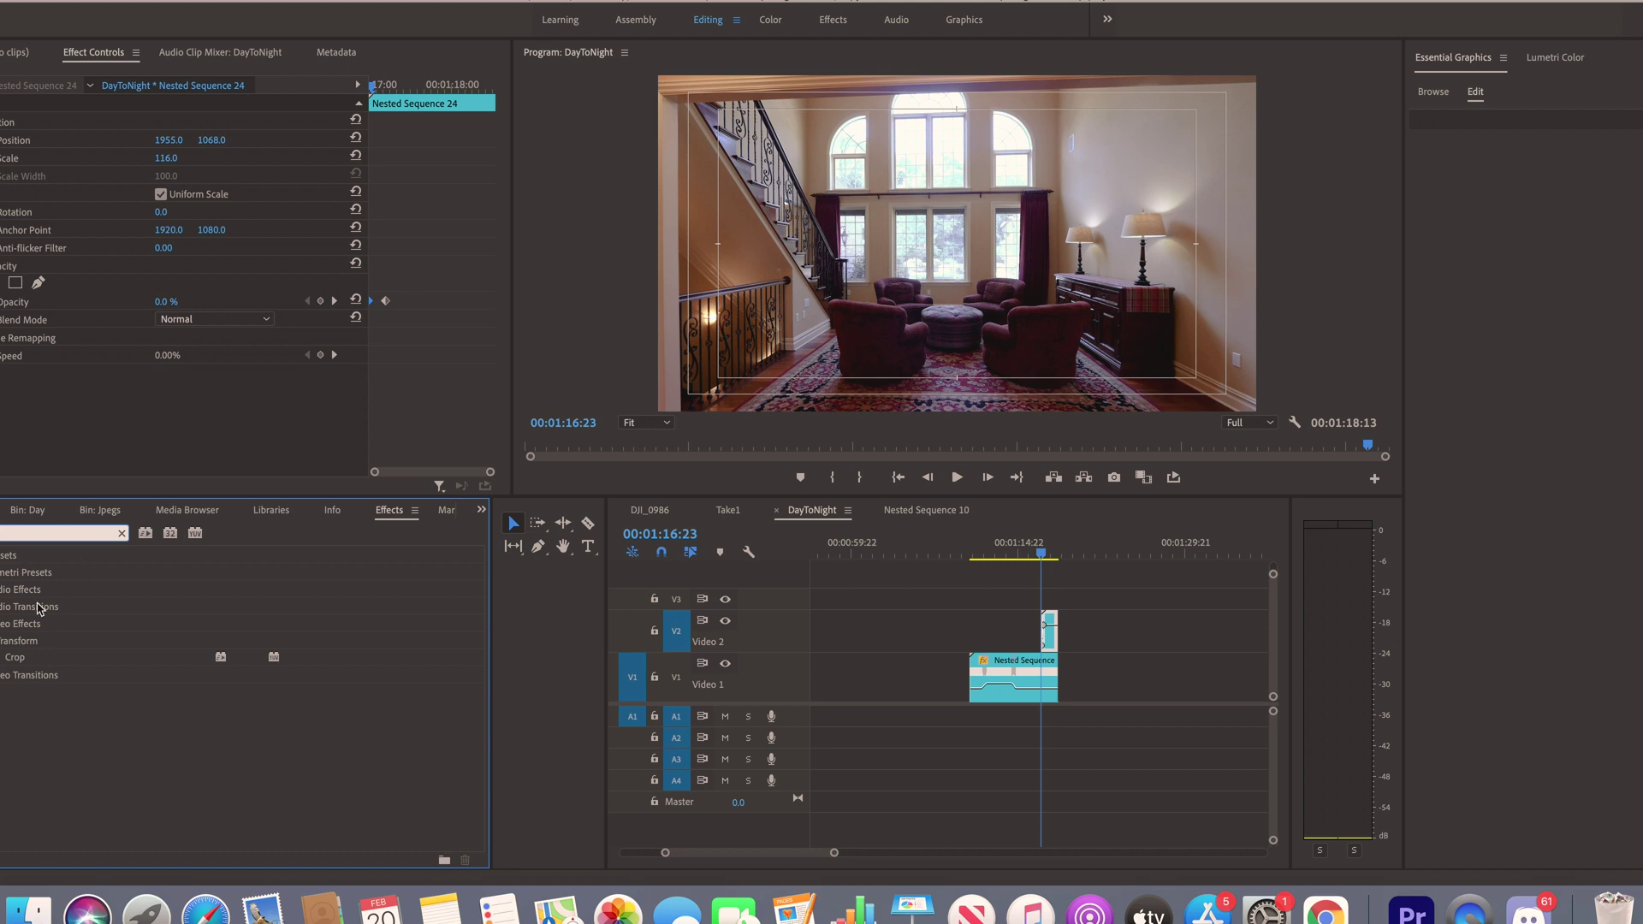
click(34, 659)
drag(1054, 640, 1054, 640)
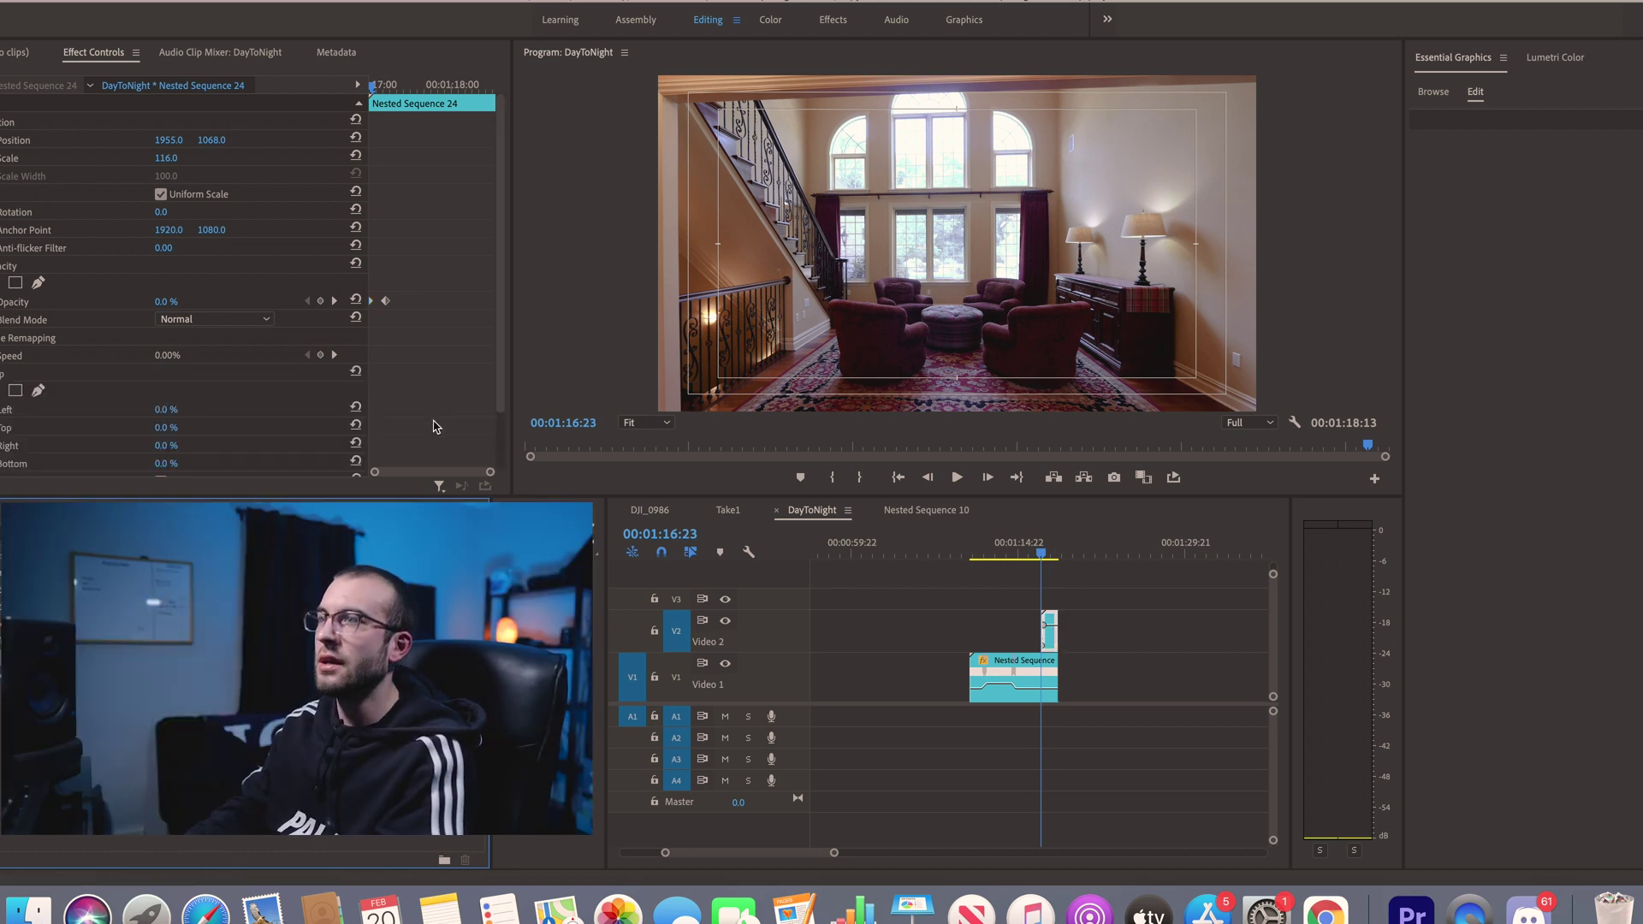
- Keyframe Crop Top from 100% to 0% for a wipe, then return before it to preview
click(165, 430)
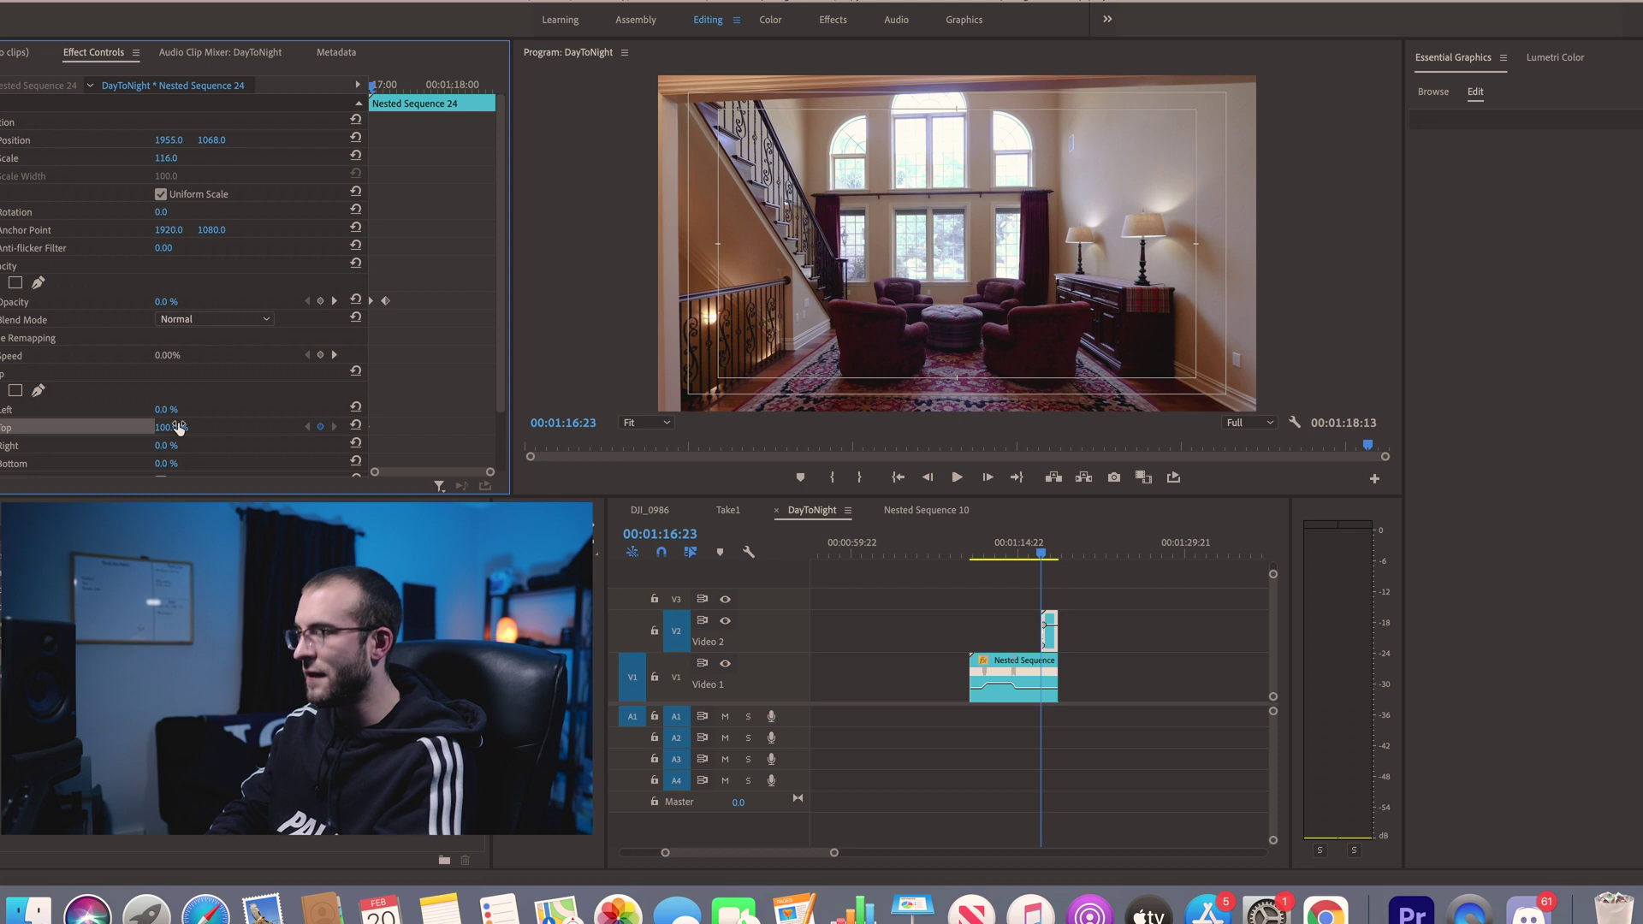
key(space)
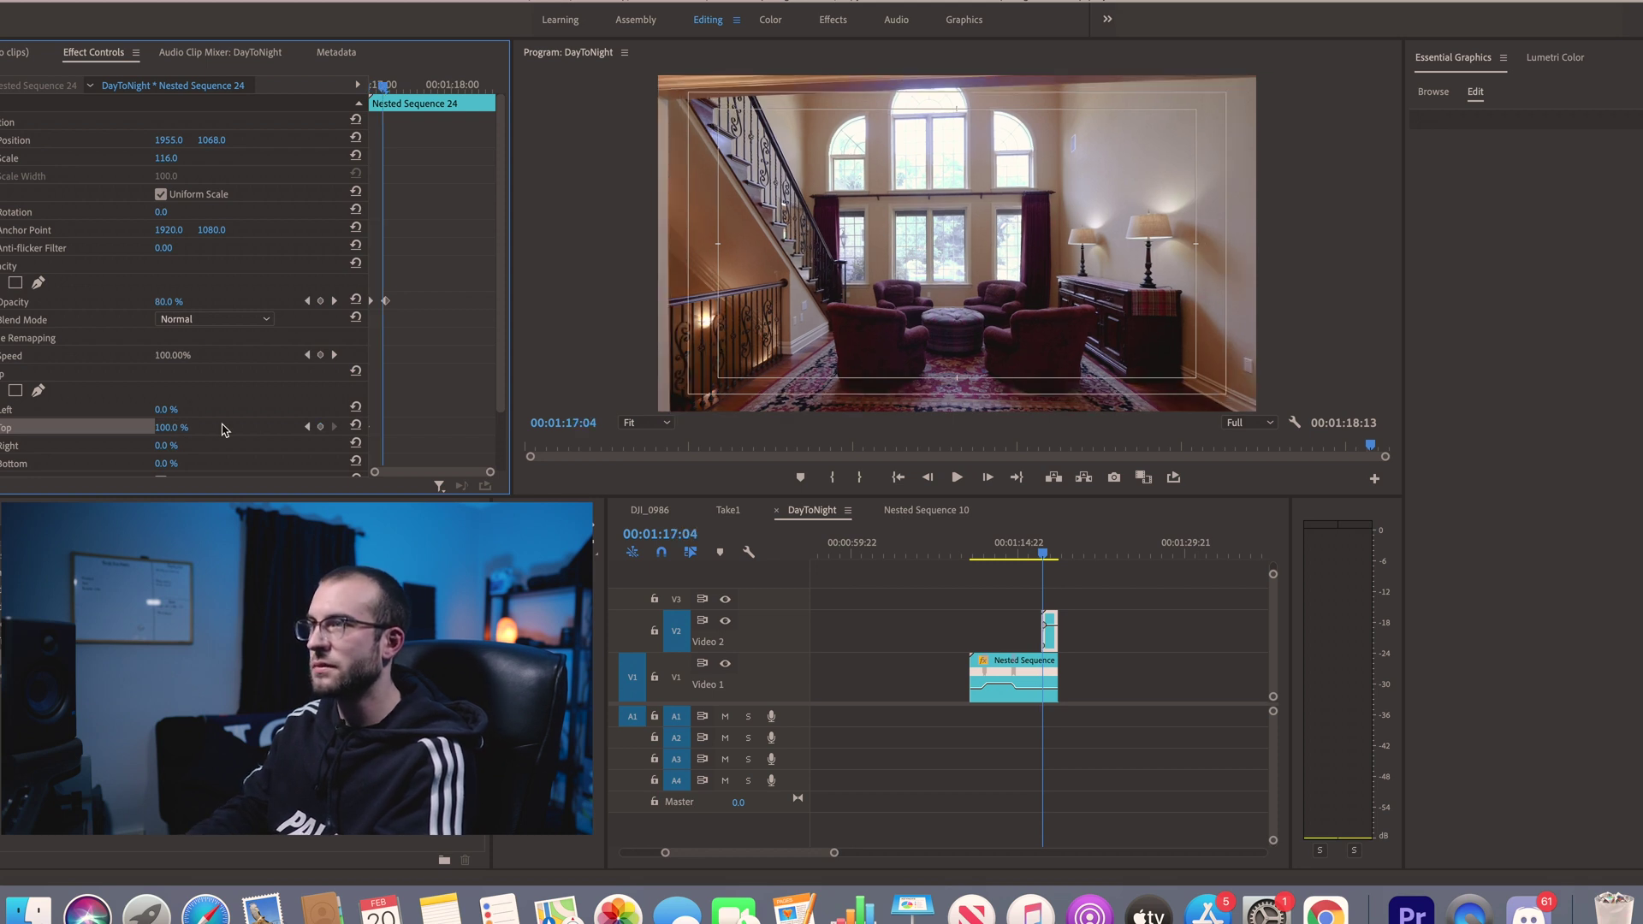
drag(226, 433, 226, 433)
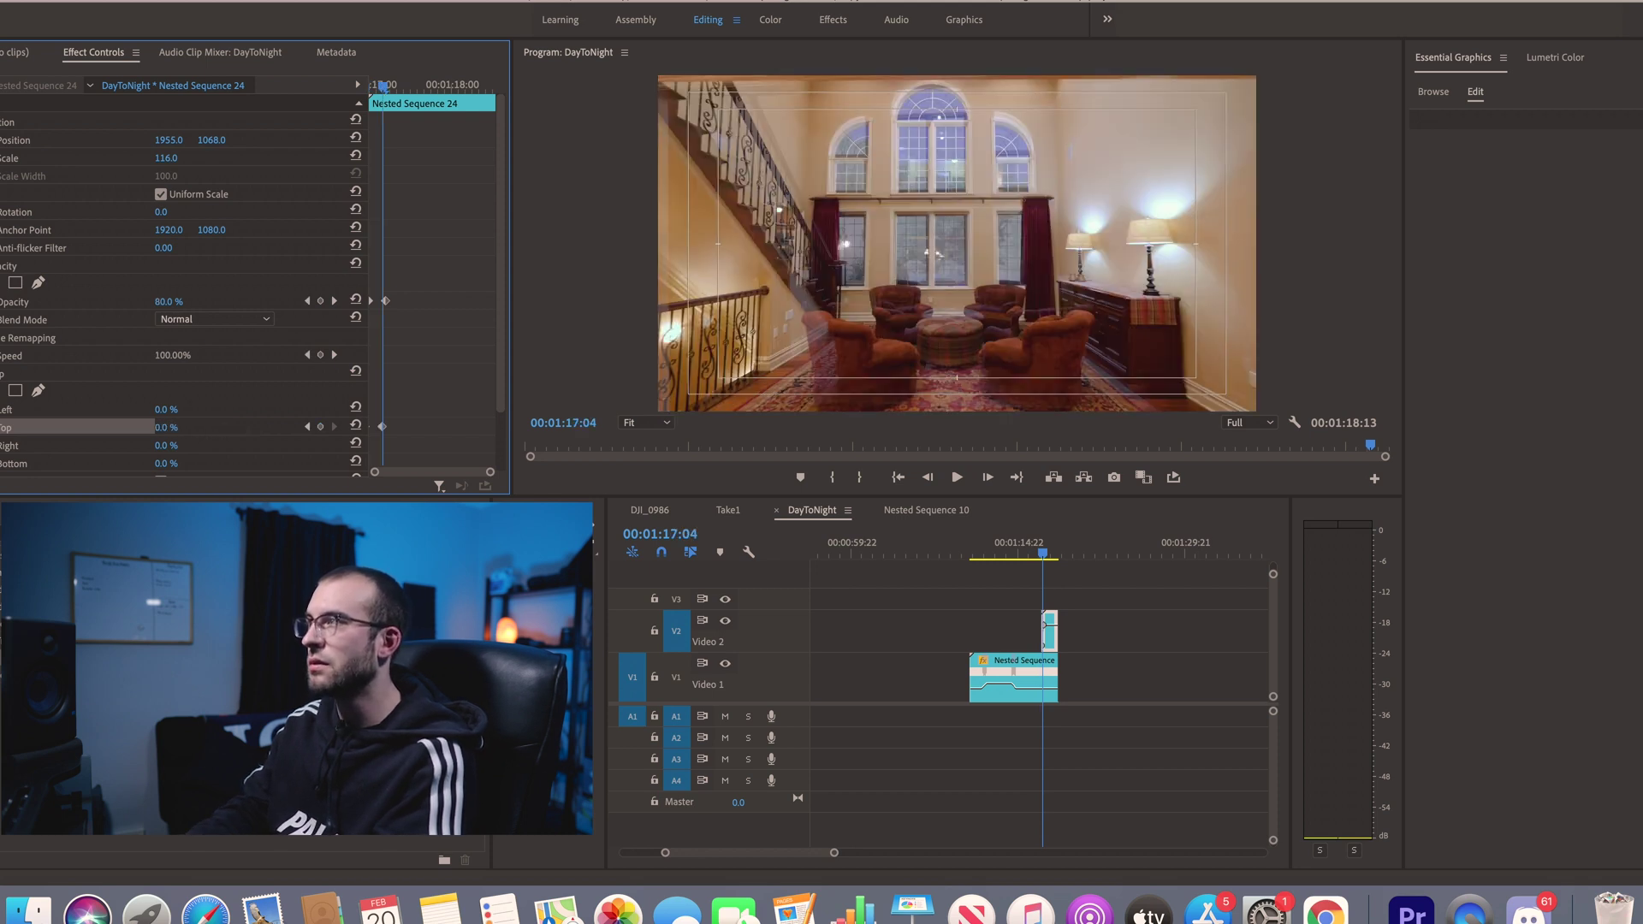
click(1035, 555)
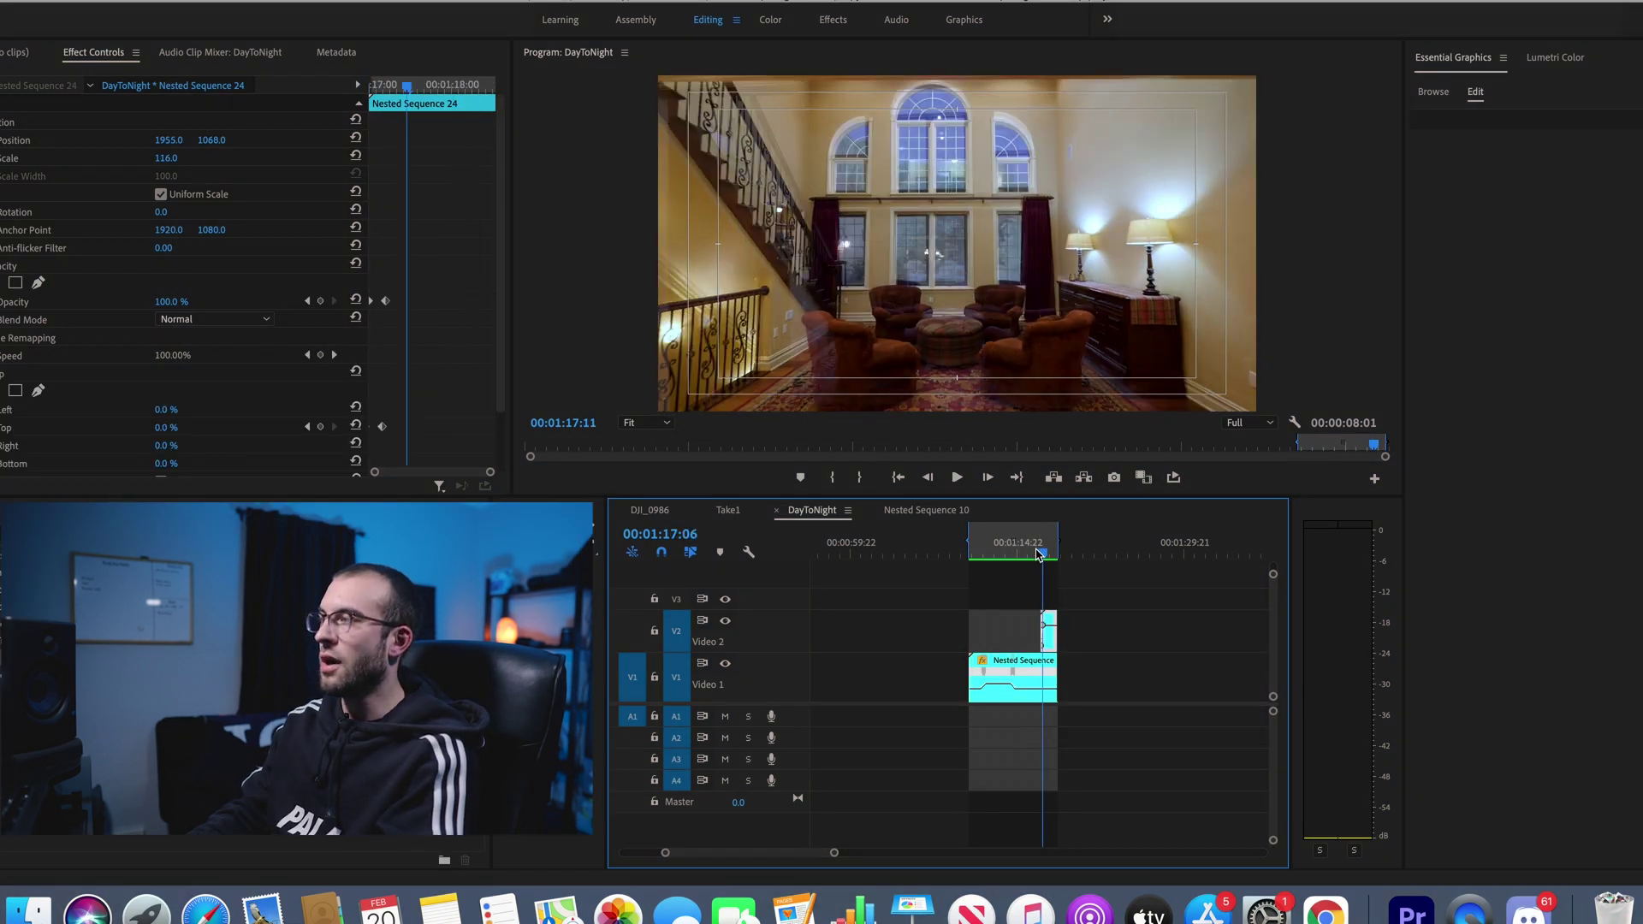
key(space)
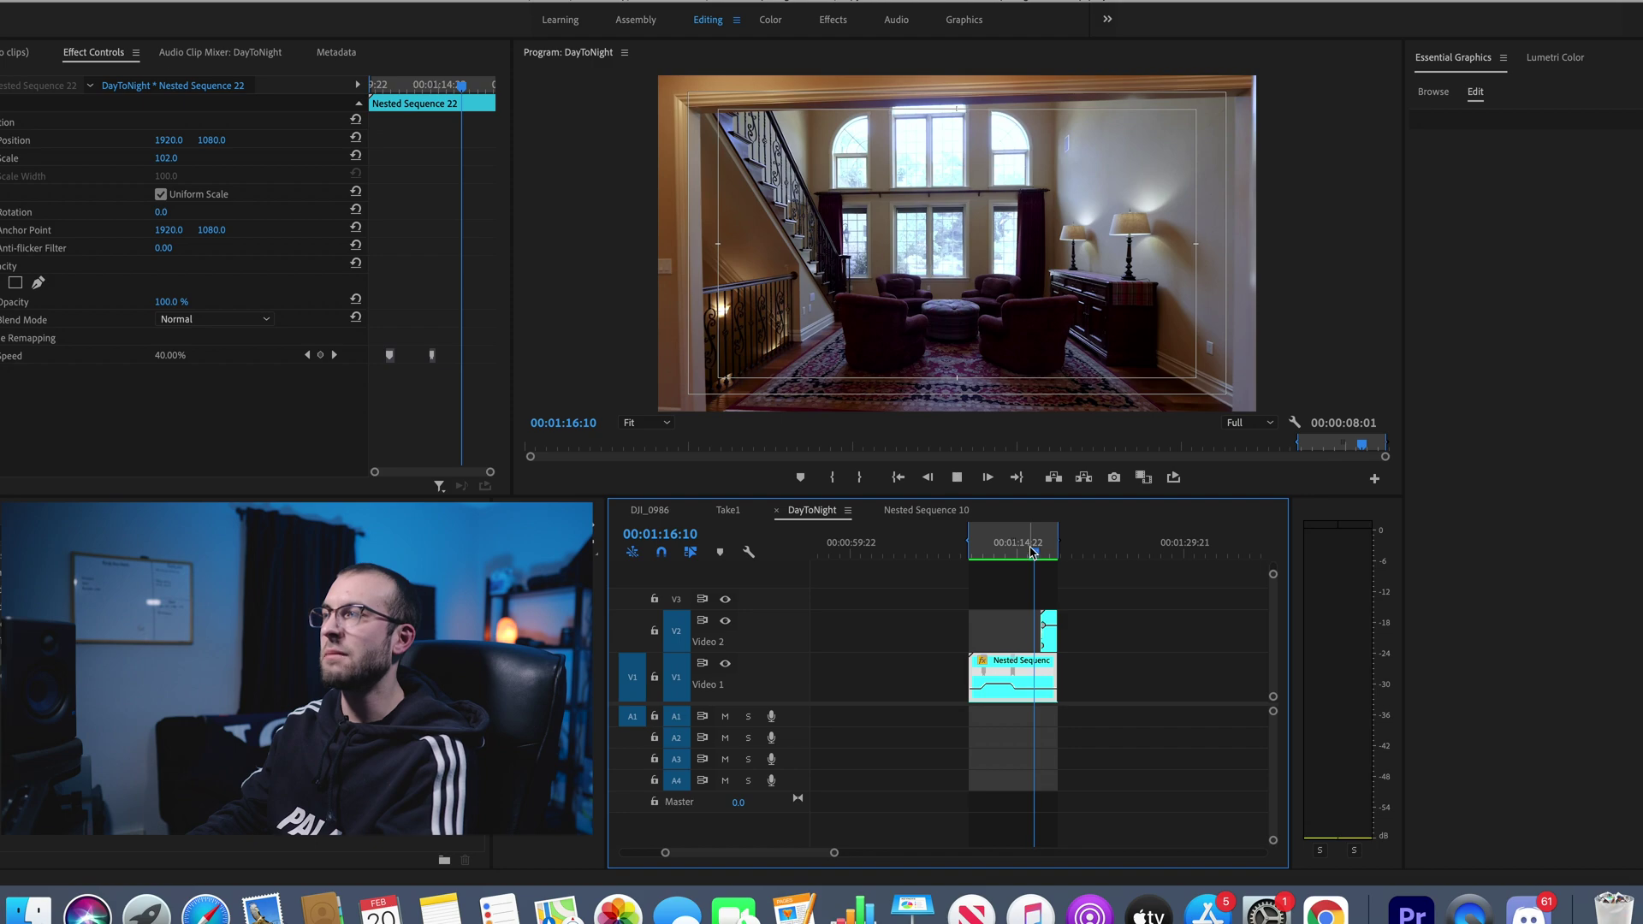